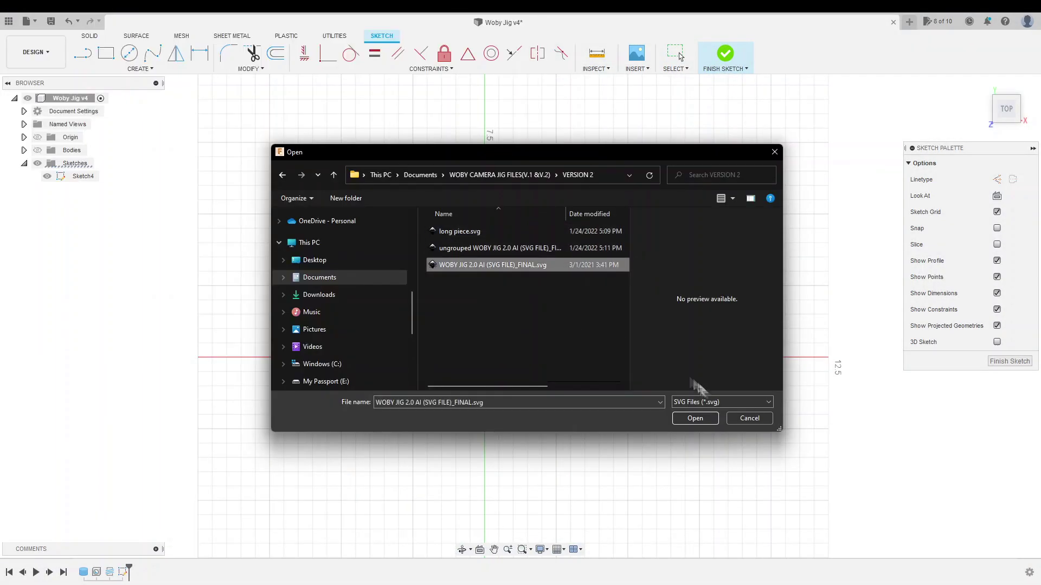
Step: Place the chosen jig SVG into the sketch and confirm its placement
click(695, 418)
scroll(570, 348, down, 3)
middle_drag(530, 295, 420, 289)
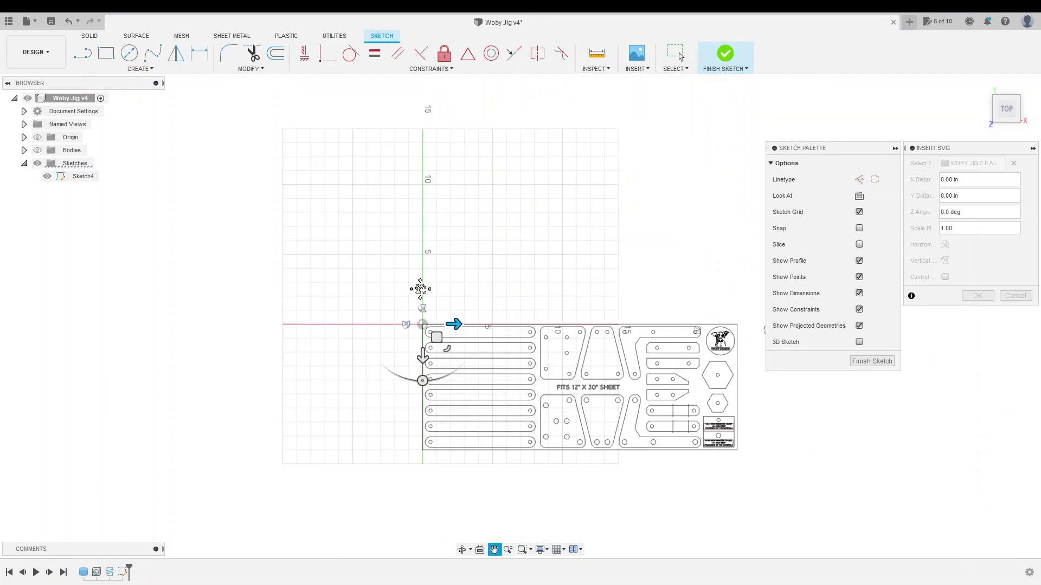
scroll(731, 488, up, 2)
click(978, 295)
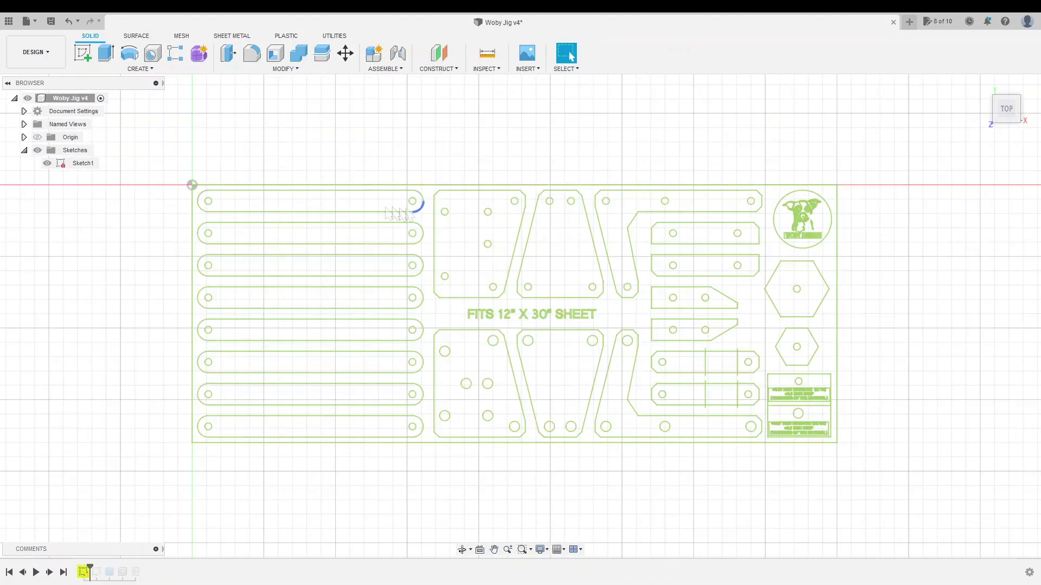
Step: Select Sketch1 and open the WOBY JIG SVG file for another insert
scroll(282, 203, up, 2)
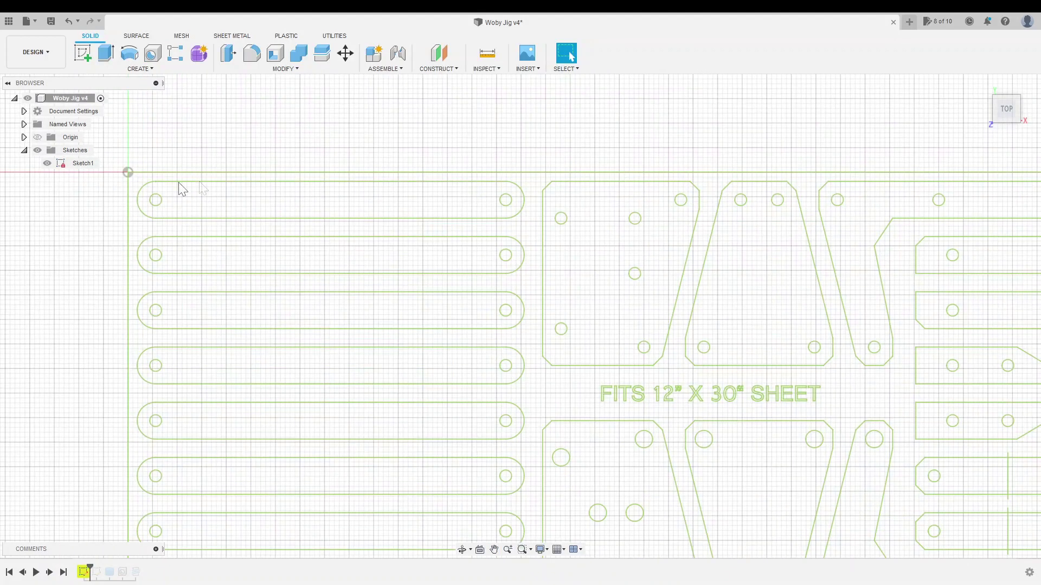
scroll(356, 232, down, 3)
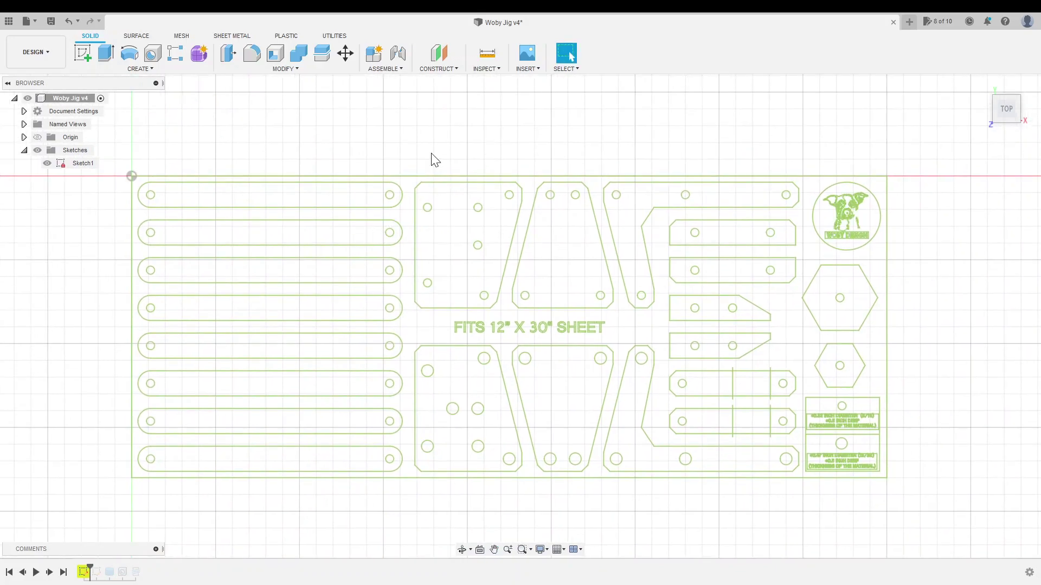
click(82, 163)
scroll(393, 301, down, 2)
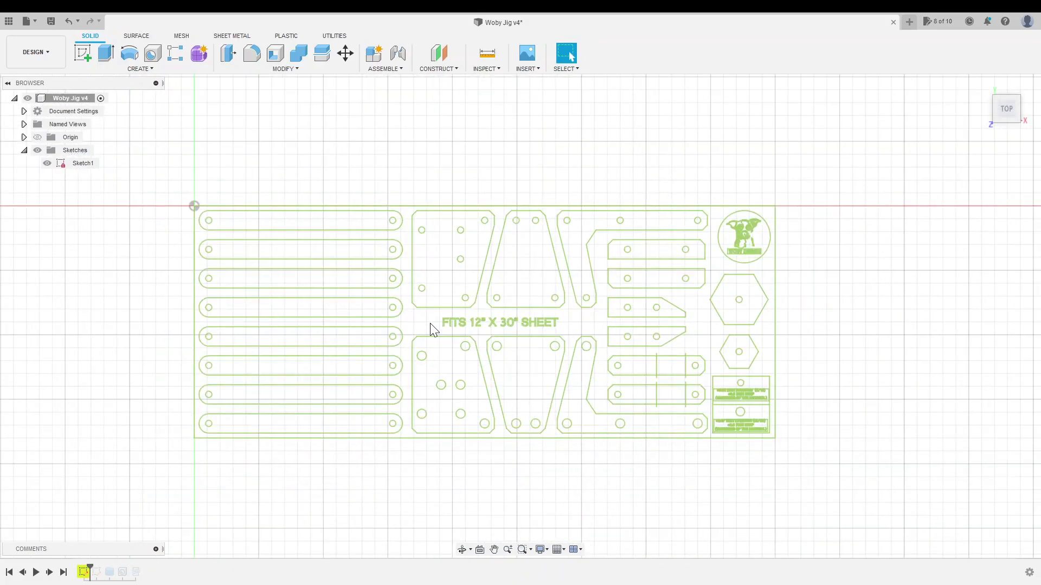
scroll(434, 320, up, 5)
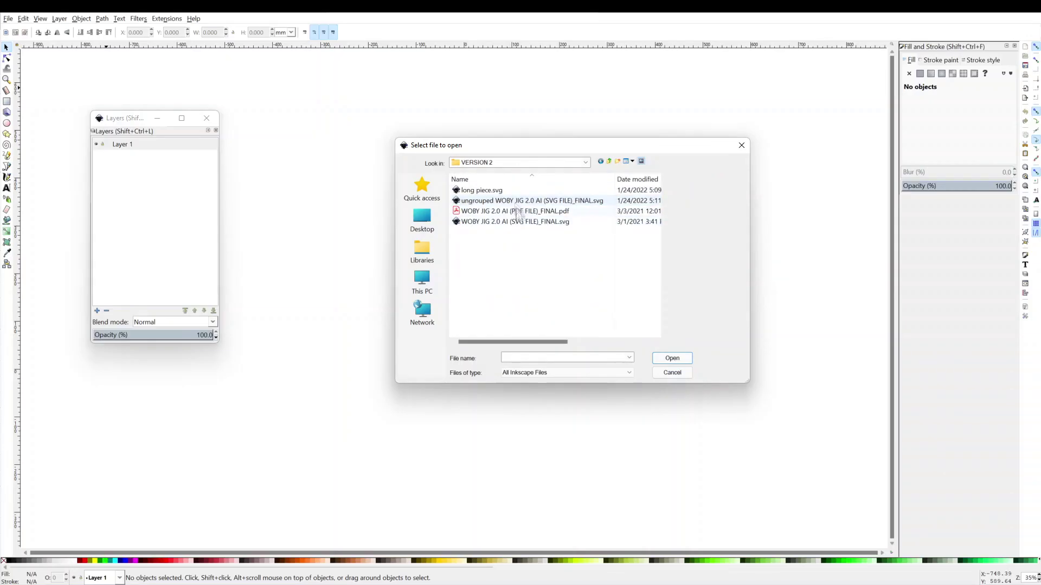
click(686, 359)
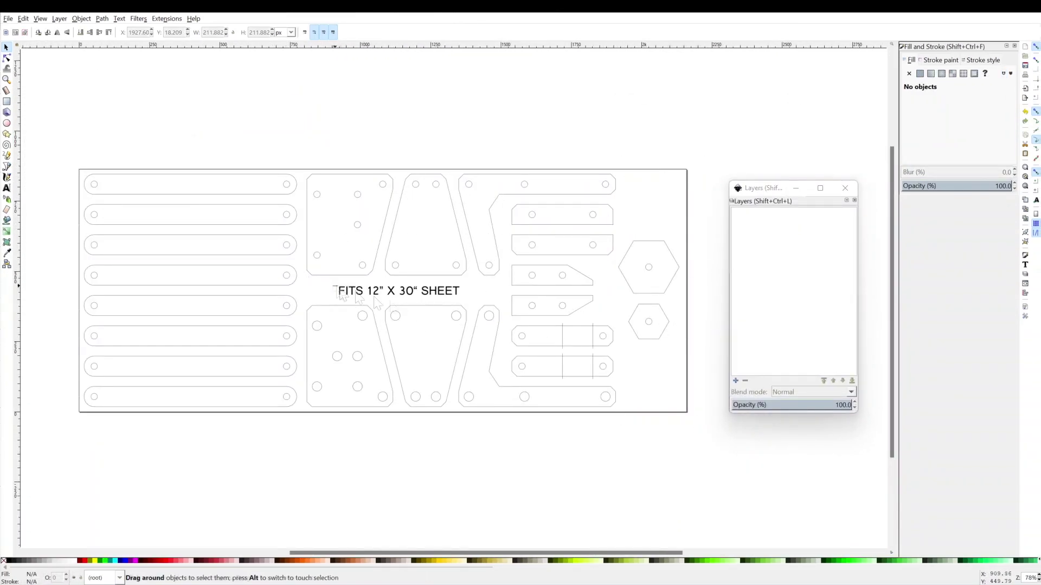
drag(771, 185, 789, 179)
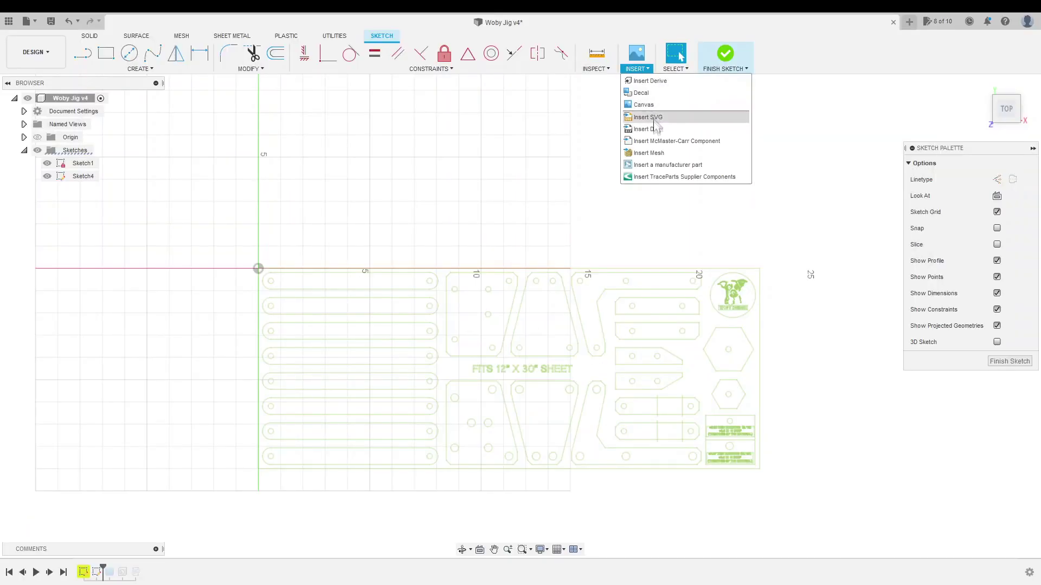
Step: Insert the ungrouped jig SVG from the computer into the sketch and hide Sketch1
click(645, 115)
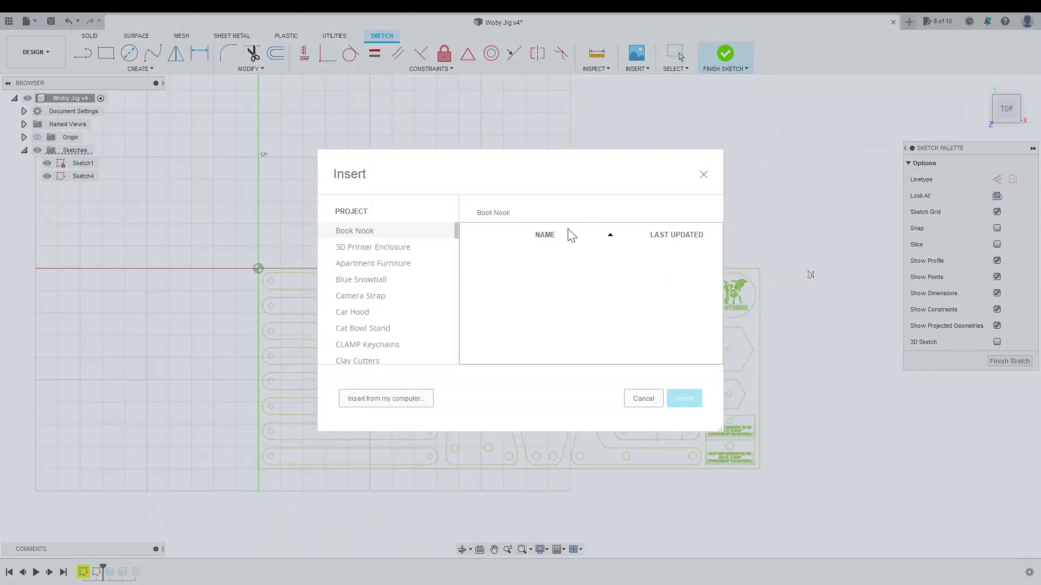
click(403, 401)
click(687, 418)
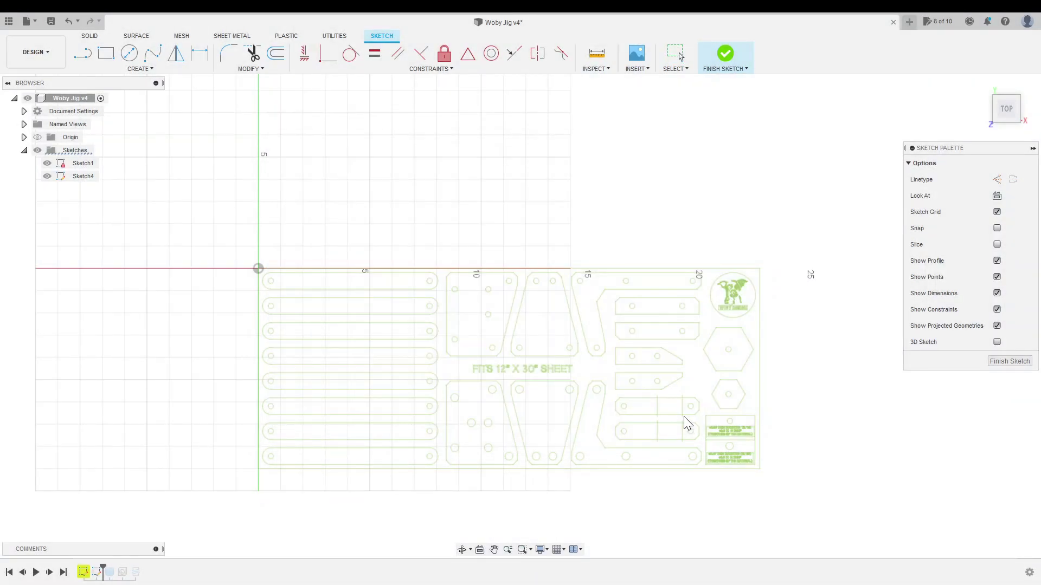
click(977, 295)
click(47, 163)
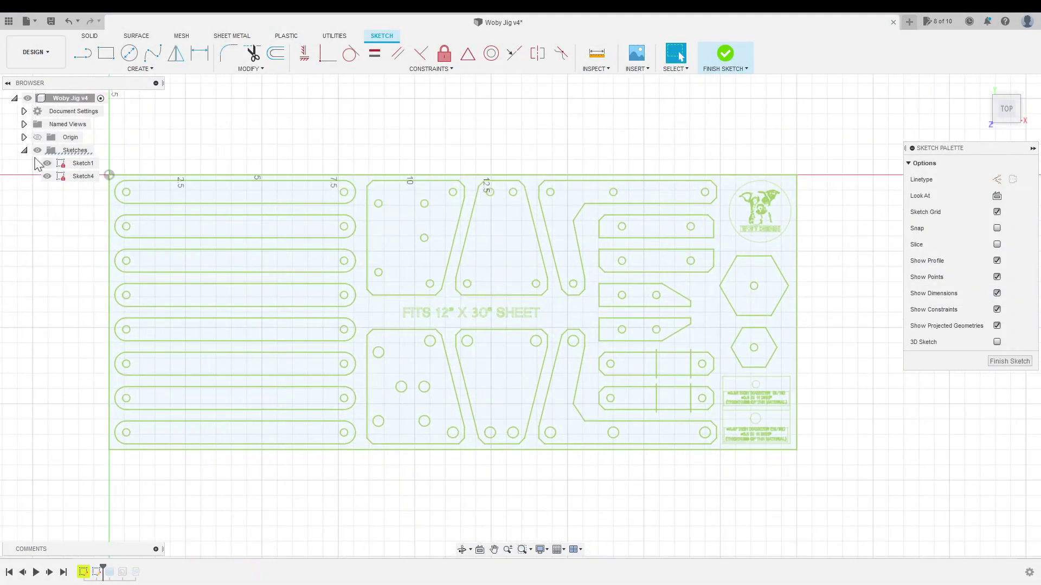
Step: Pick the slot and sheet outlines, confirm the ungrouped SVG placement, and hide Sketch1 again
click(281, 200)
click(349, 174)
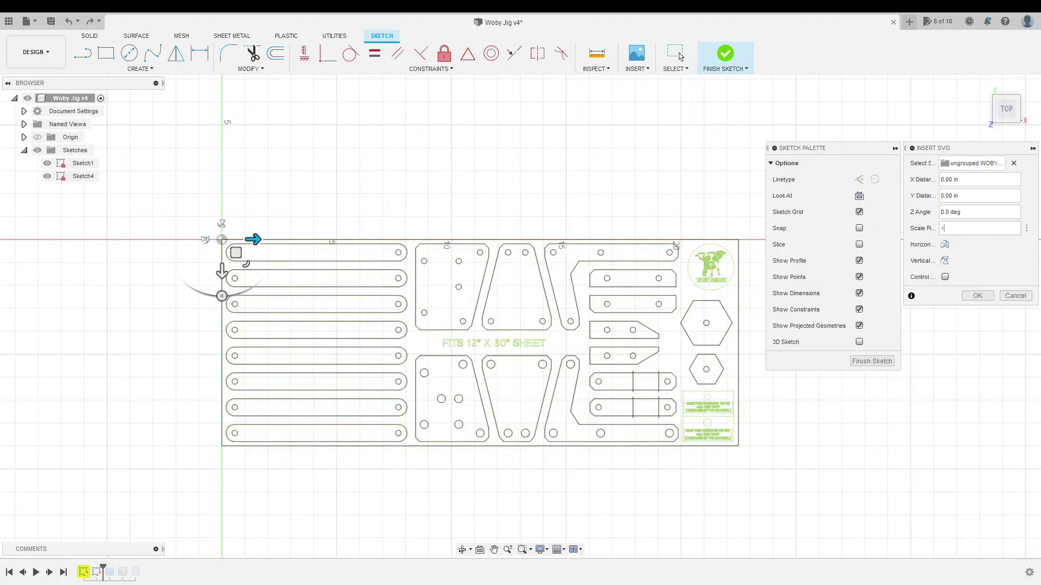
click(977, 296)
click(47, 163)
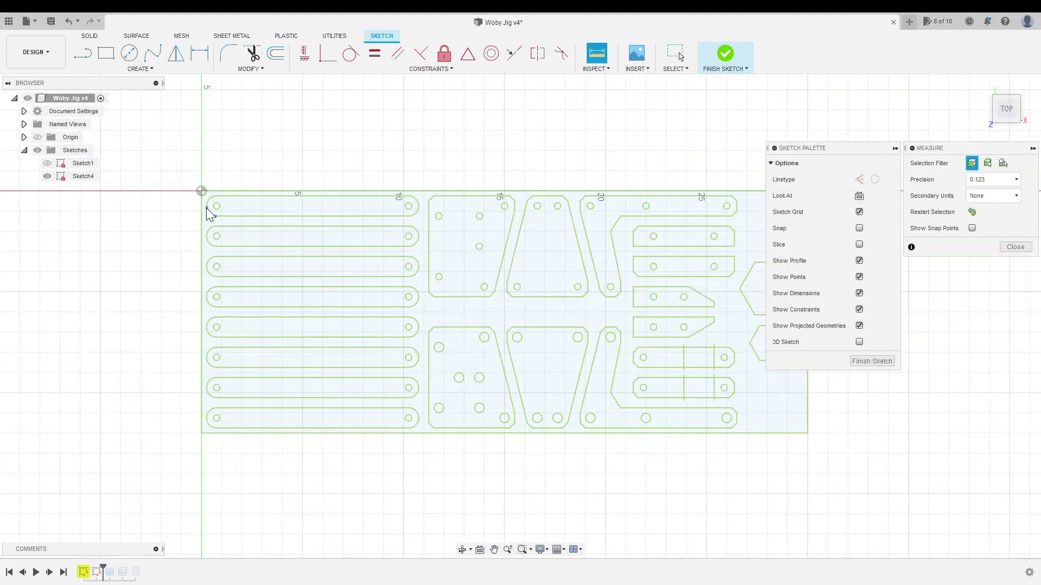
click(207, 210)
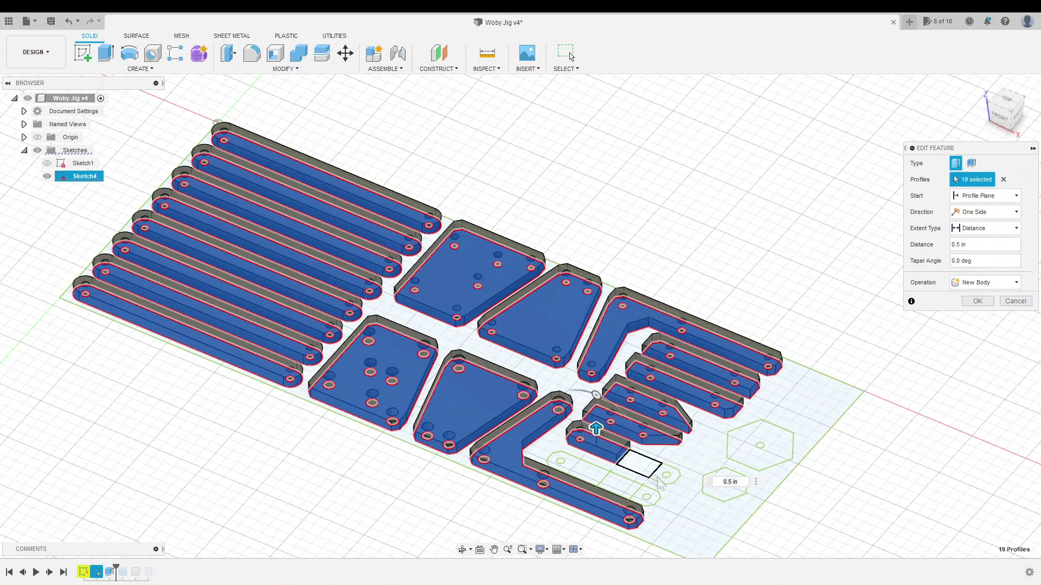
Step: Extrude all jig part profiles, including the hexagon, 0.5 in thick as new bodies
scroll(659, 483, up, 3)
click(629, 512)
click(977, 301)
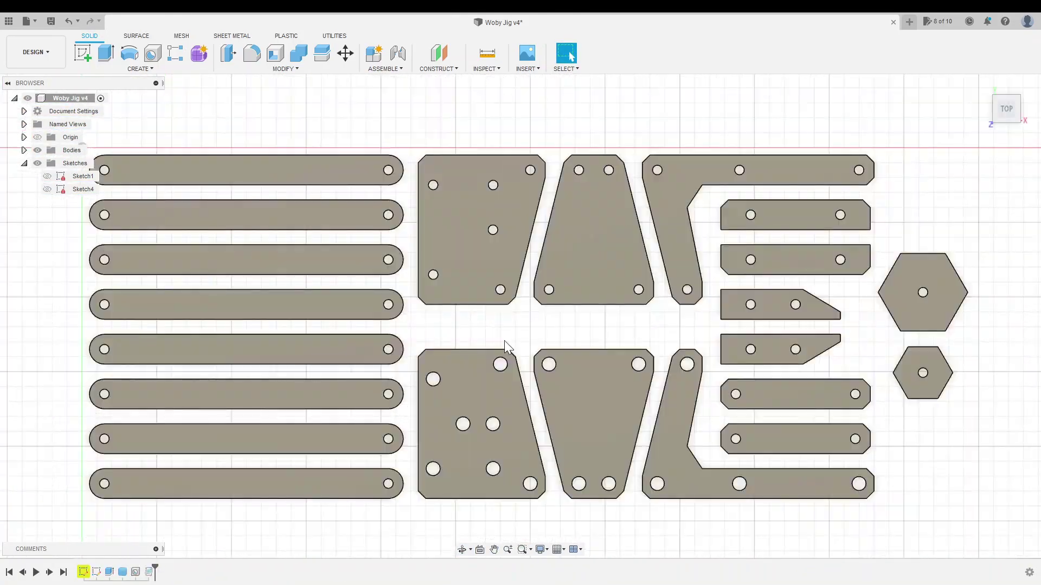
shift+middle_drag(504, 340, 652, 283)
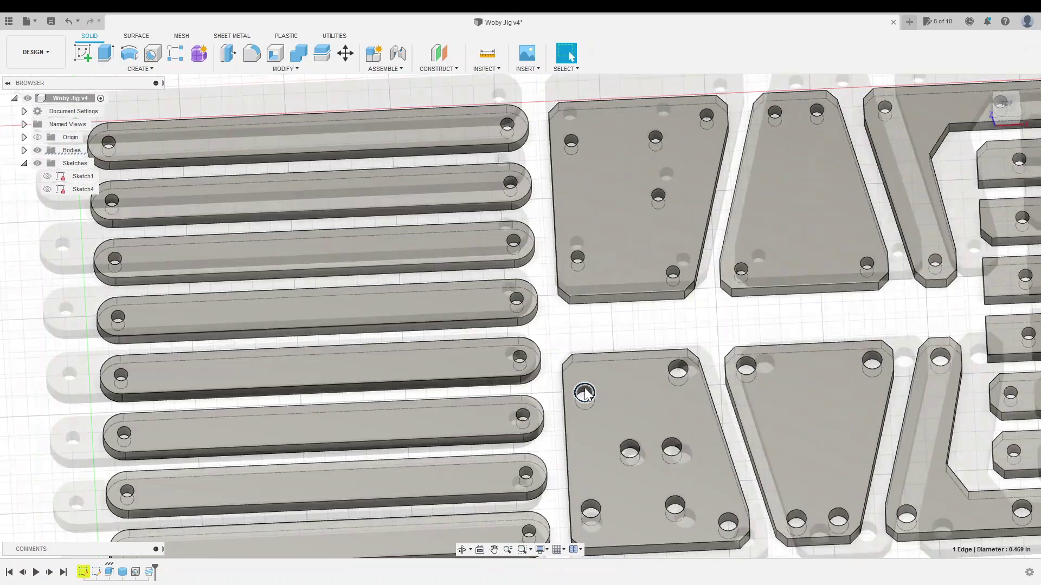
scroll(653, 284, up, 3)
scroll(652, 284, down, 1)
click(1006, 107)
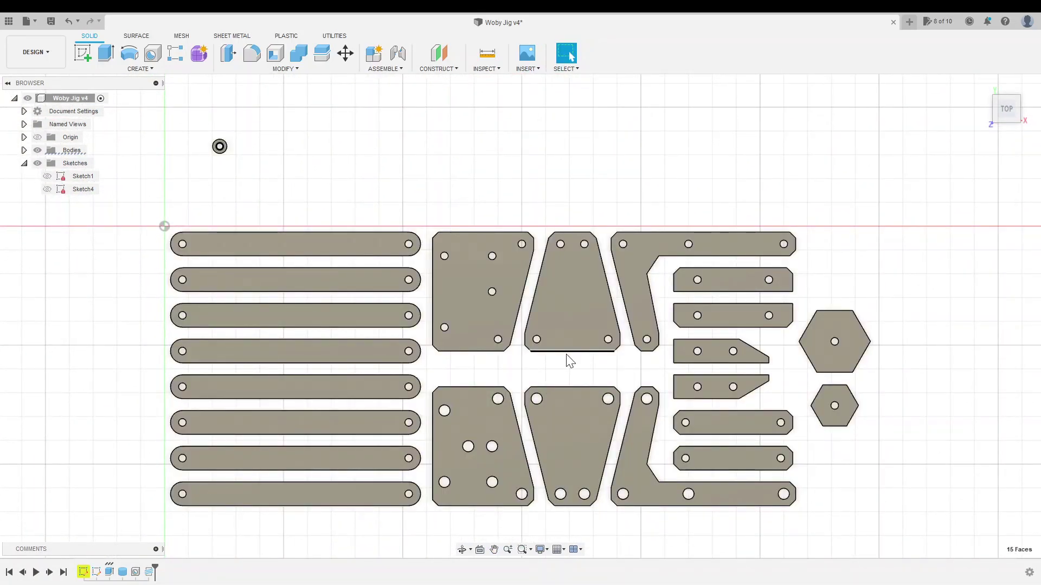
Step: Add modeled 0.3125 in (5/16-18 UNC) threads to the 15 lower-plate holes
click(141, 69)
click(123, 232)
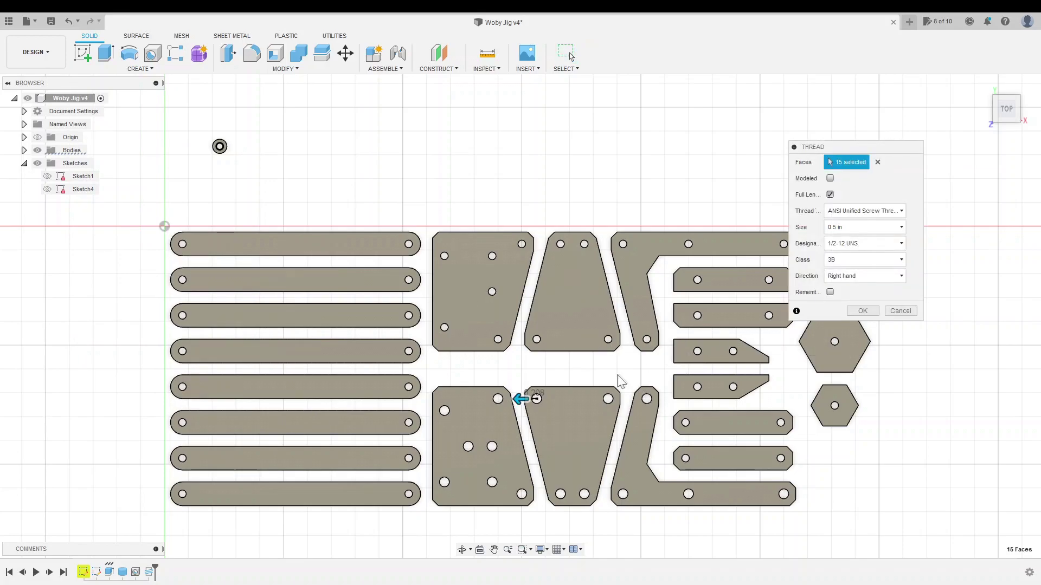
shift+middle_drag(620, 382, 759, 304)
scroll(758, 303, up, 3)
click(865, 227)
click(864, 280)
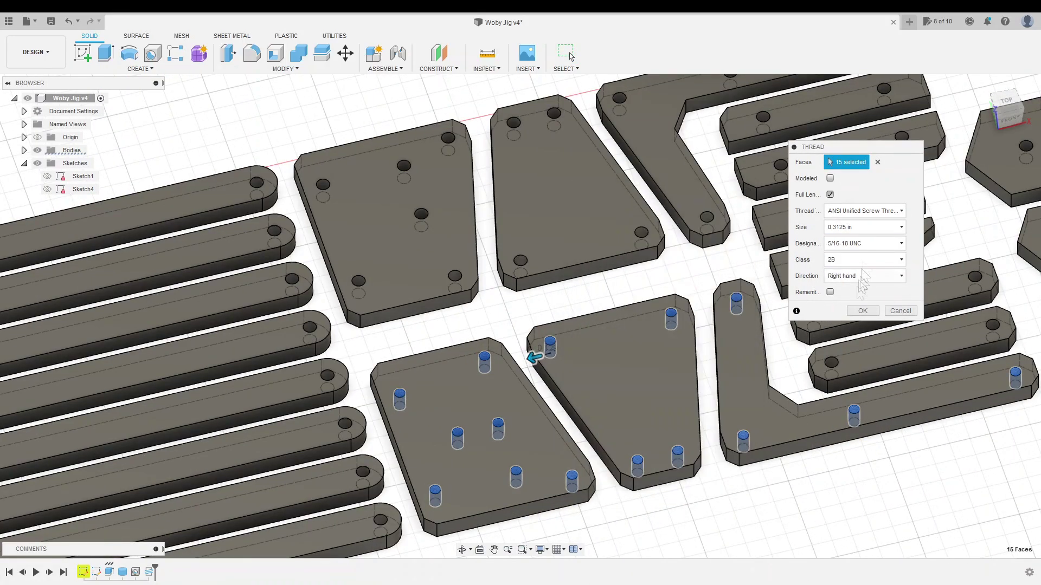
click(863, 311)
scroll(999, 301, up, 10)
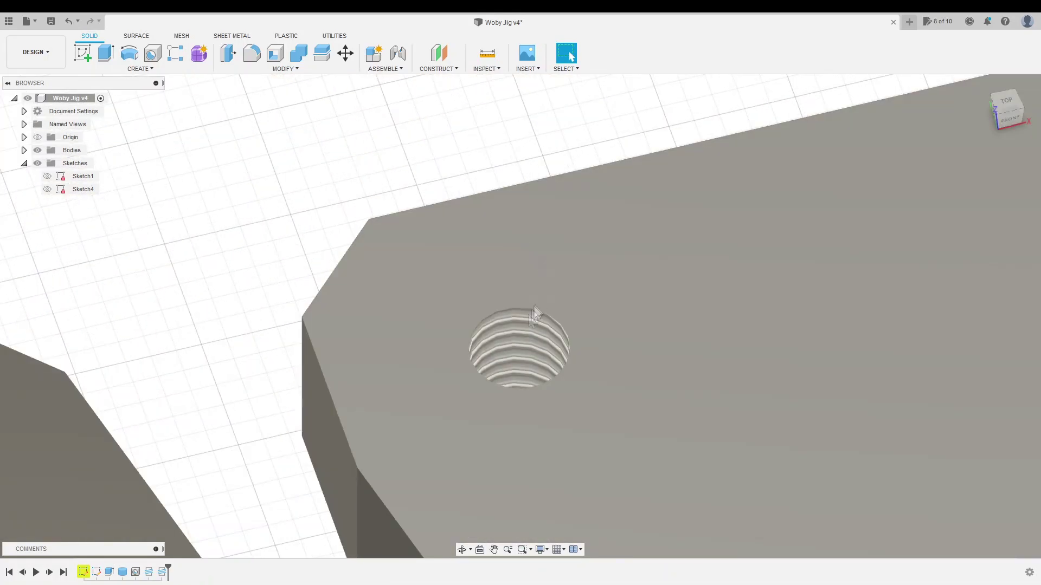
click(831, 181)
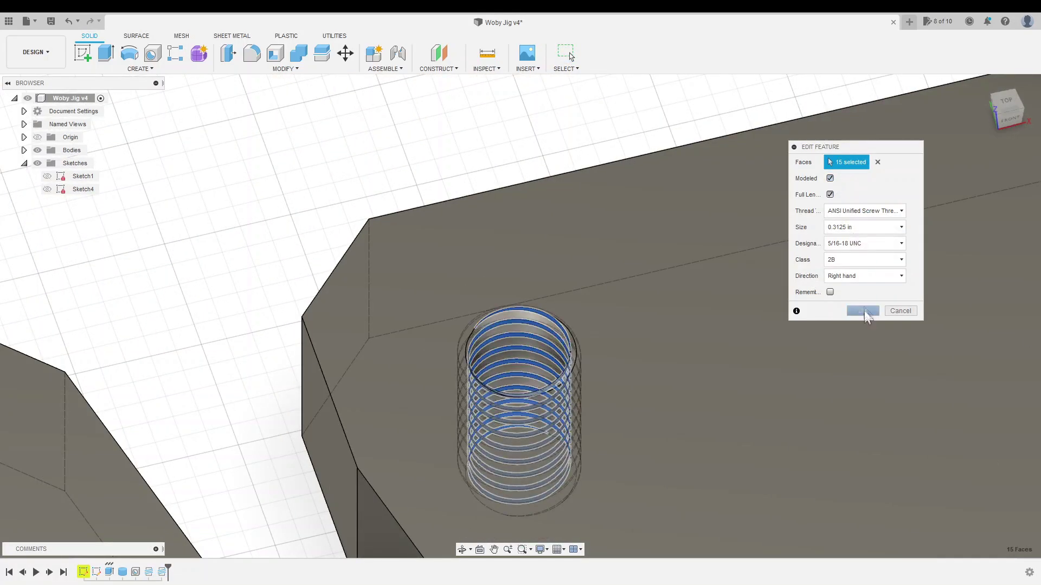
click(866, 311)
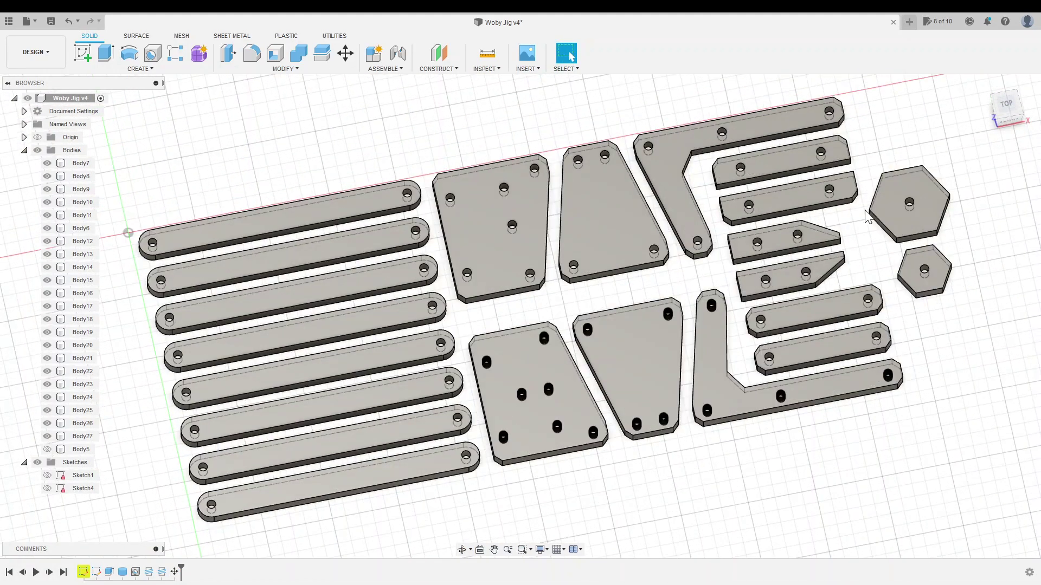
click(47, 489)
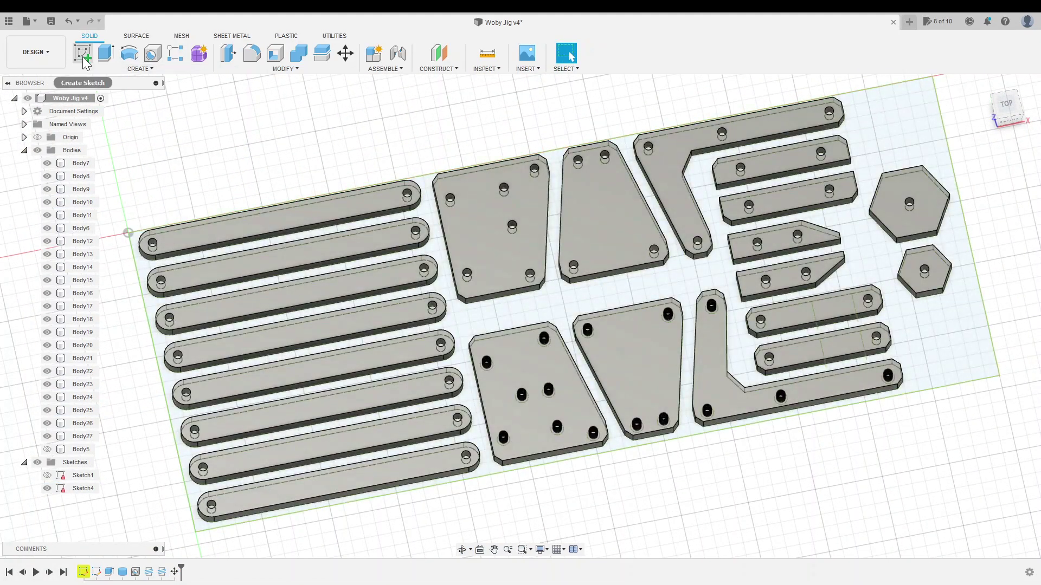
Step: Sketch on a plate's top face and project the four divider lines
click(85, 62)
click(814, 353)
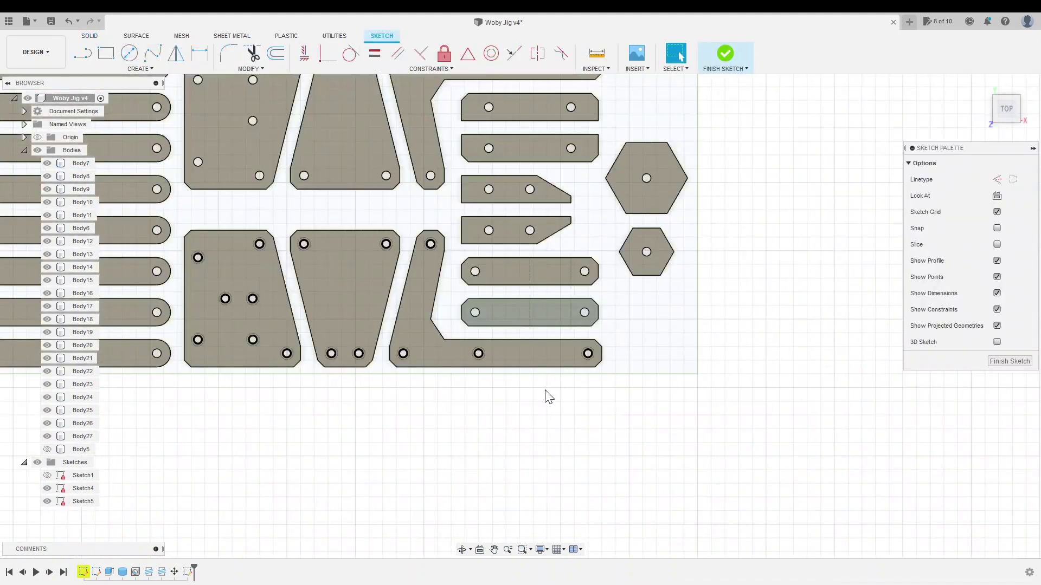
key(p)
scroll(568, 177, up, 2)
click(568, 177)
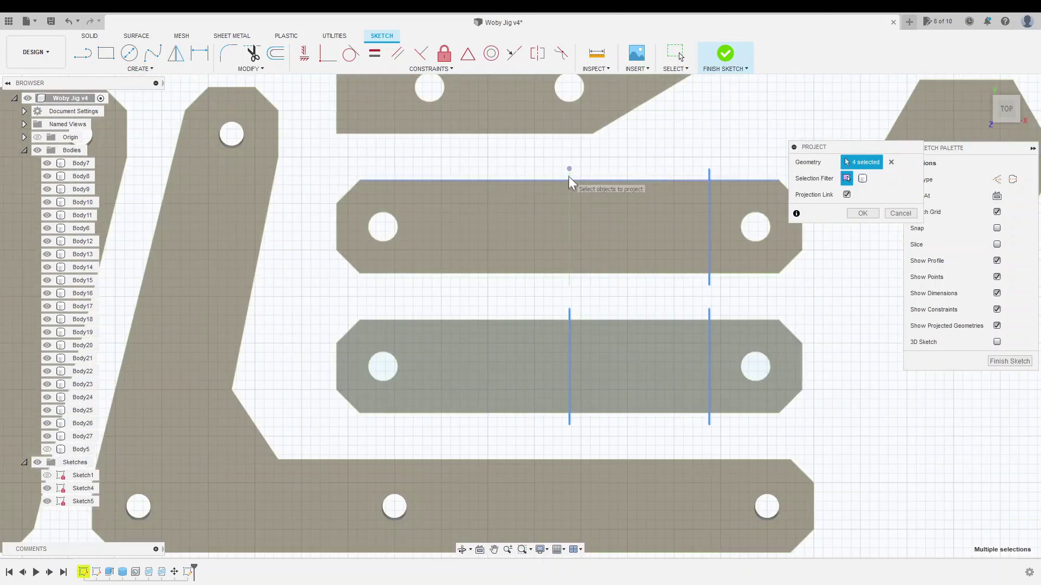
click(865, 213)
Step: Offset the left and right projected lines into 0.125 in strips
key(o)
click(570, 247)
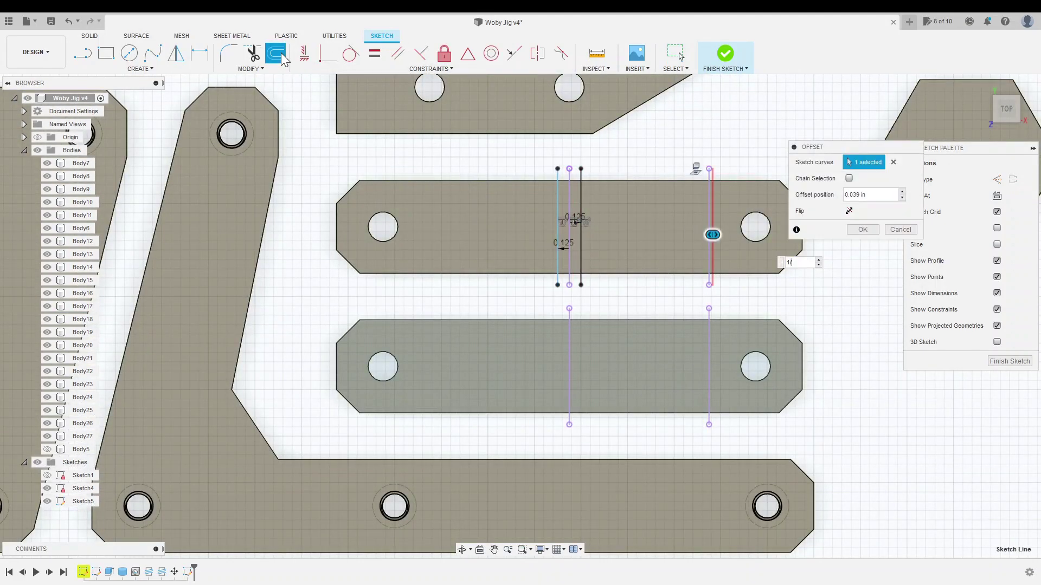
key(BackSpace)
text(-1)
right_click(707, 385)
click(705, 343)
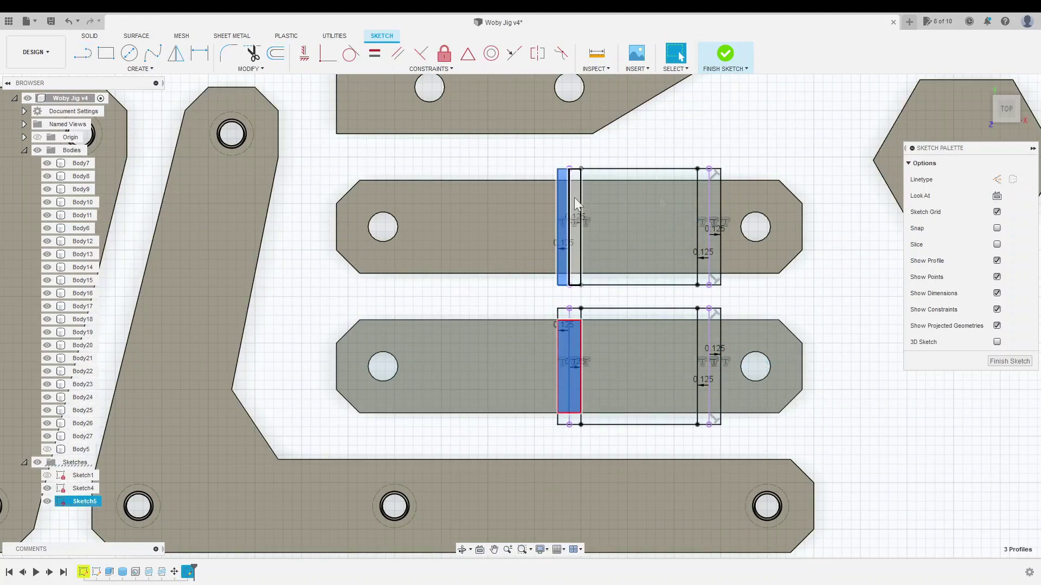
Step: Cut the eight strip profiles 1/8 in deep as grooves across the short bars
shift+middle_drag(574, 197, 664, 350)
right_click(664, 350)
click(674, 395)
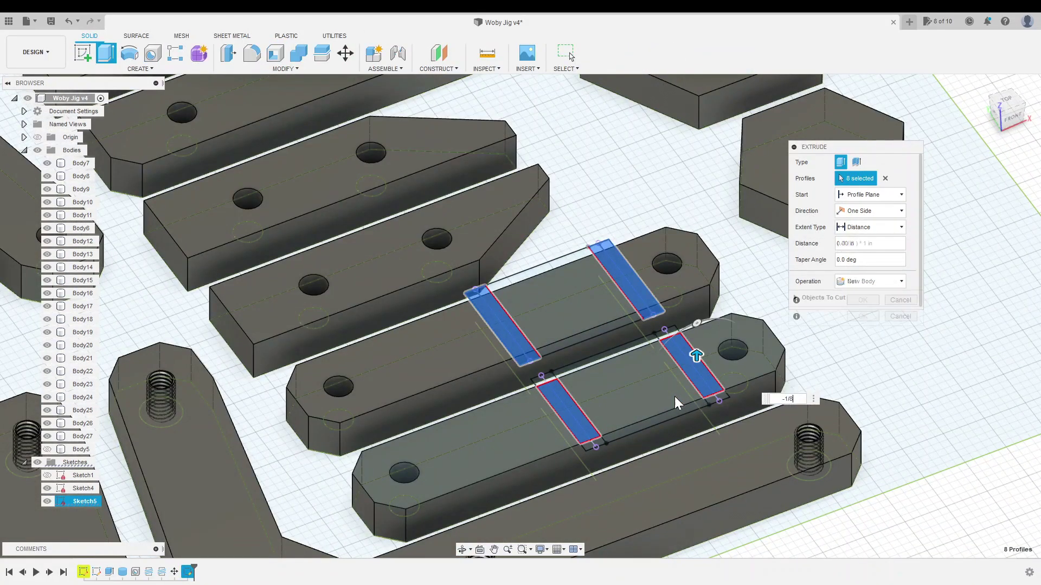
key(Return)
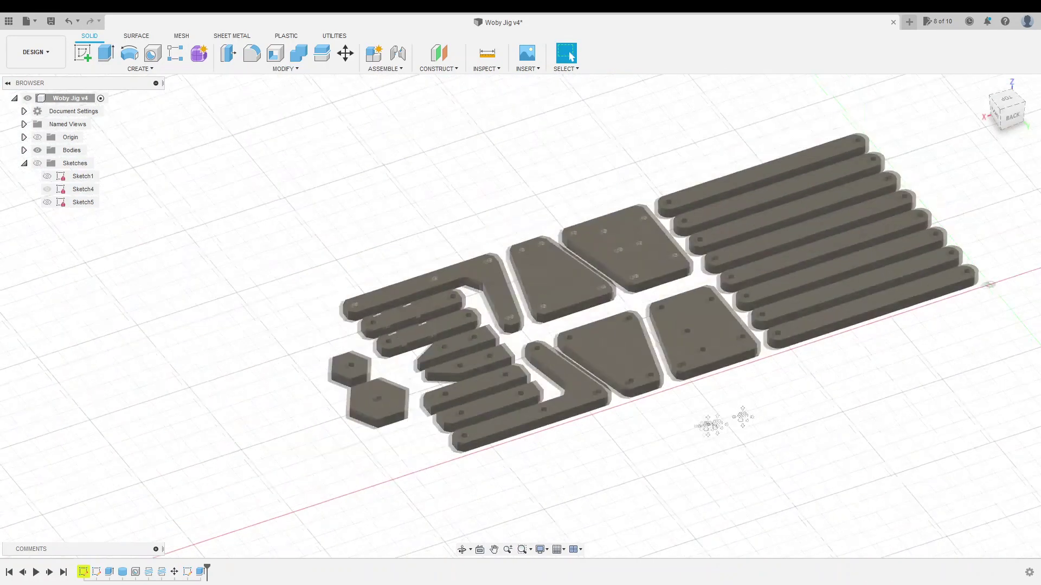
Step: Select all edges except one hole edge, then view from the top and orbit to a tilted 3-D view
click(566, 68)
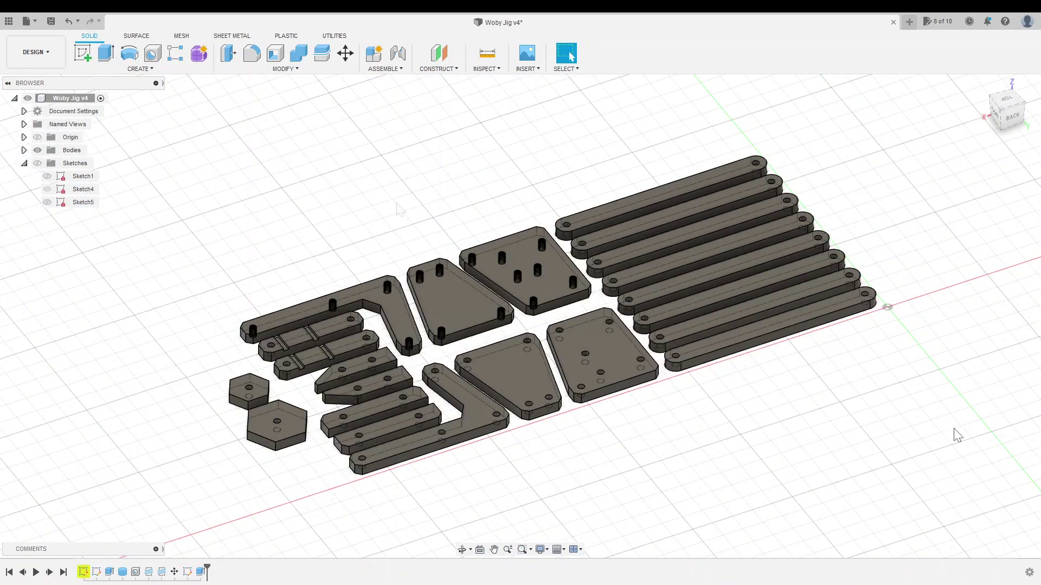
key(ctrl+a)
scroll(279, 349, up, 5)
ctrl+click(279, 348)
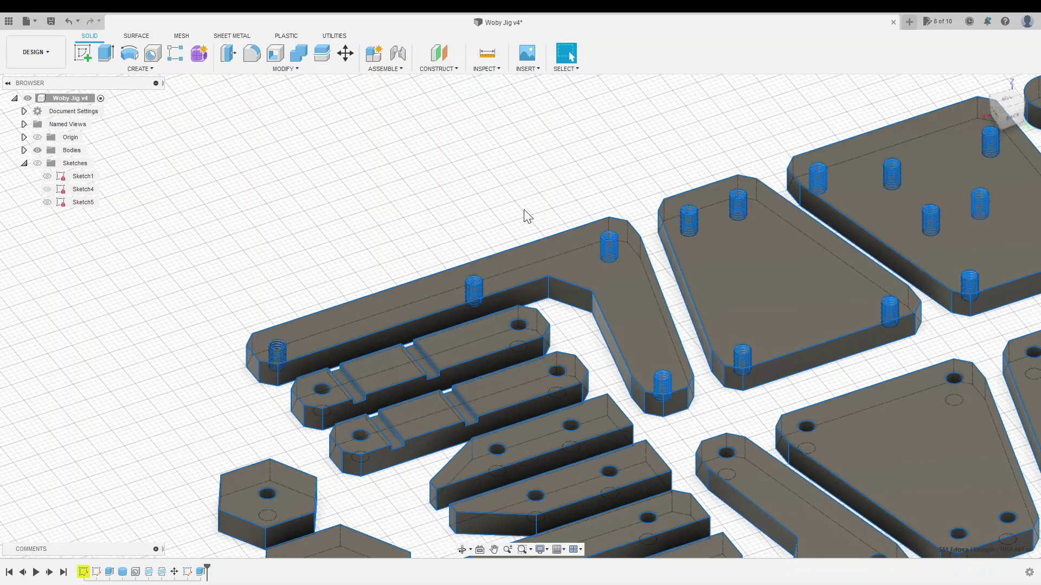
scroll(519, 204, down, 5)
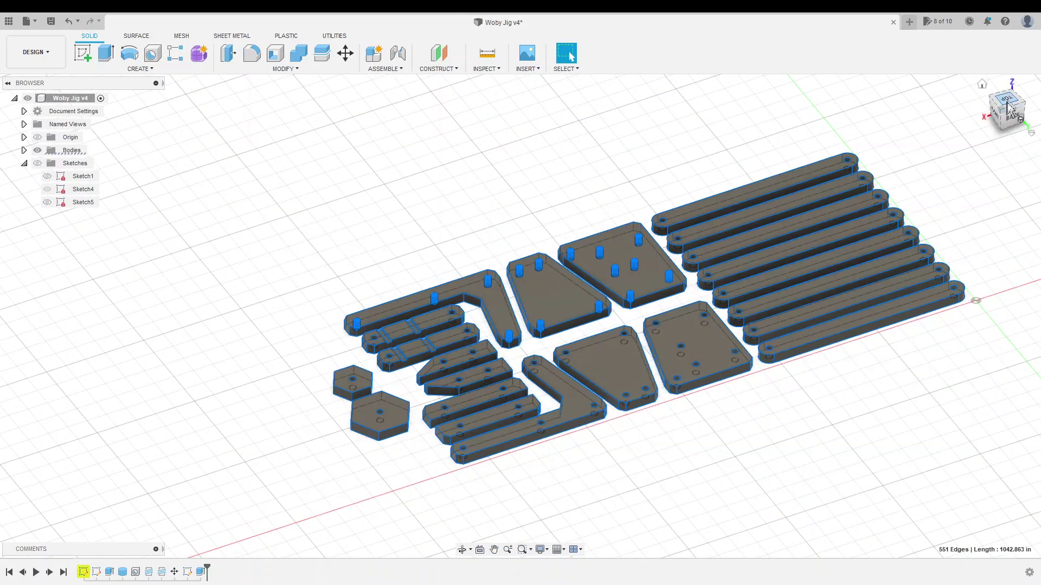
click(1007, 103)
scroll(406, 233, up, 3)
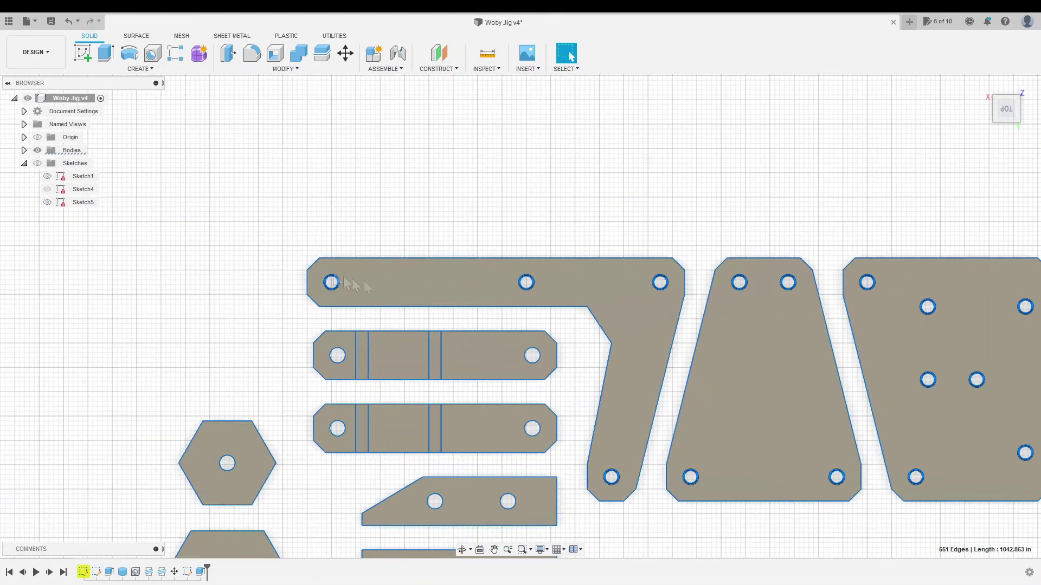
scroll(388, 232, down, 3)
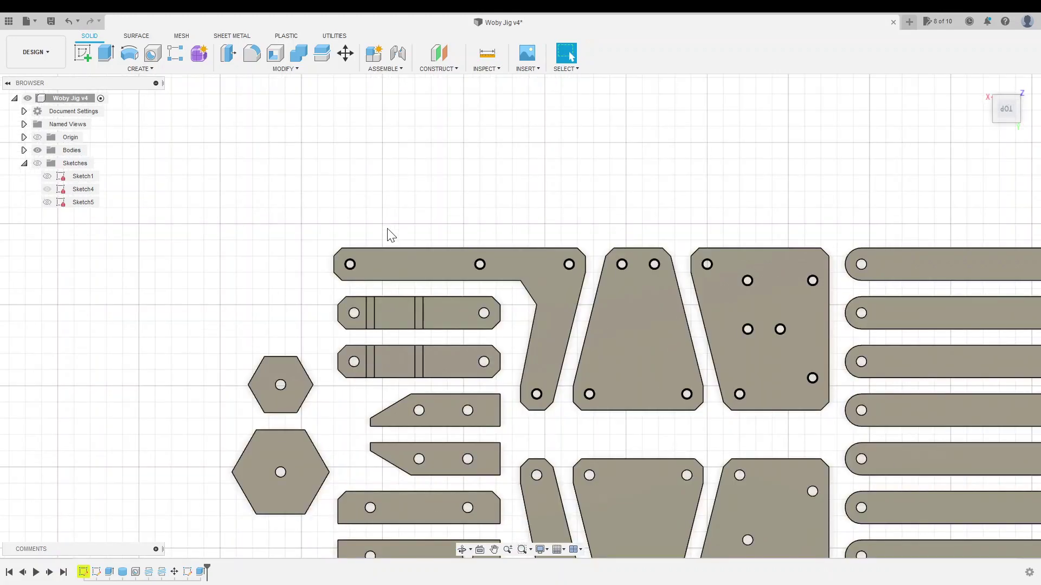
shift+middle_drag(388, 232, 250, 541)
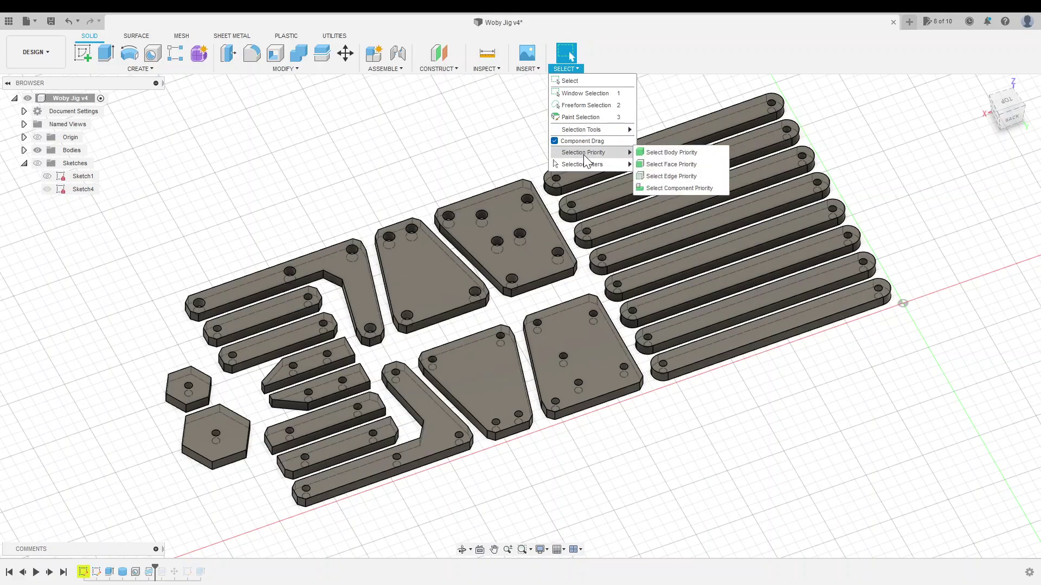
Step: Set the selection filter to Body Edges and window-select the edges of all plates
mouse_move(583, 164)
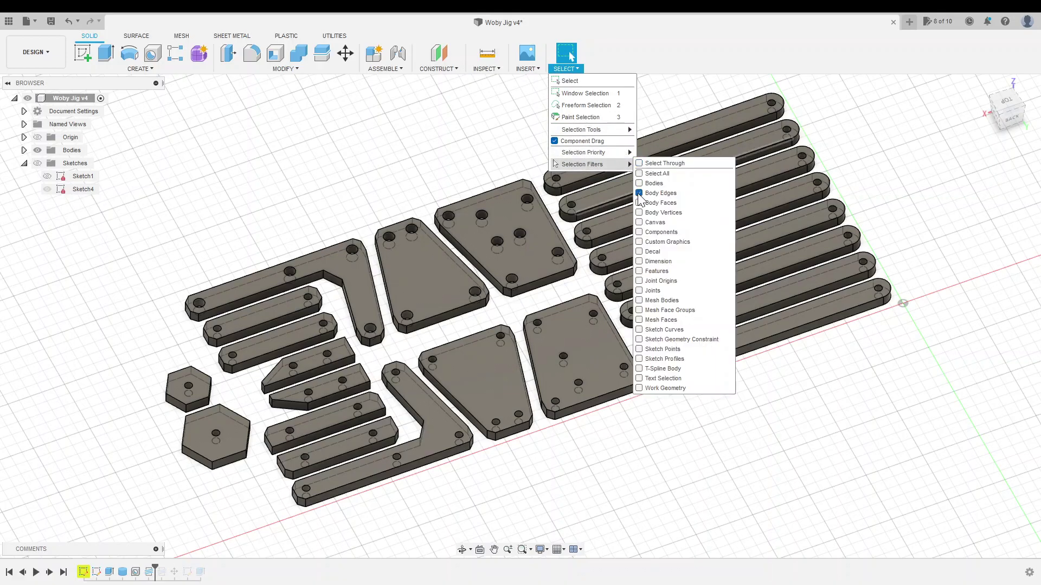
click(1005, 101)
drag(169, 98, 721, 389)
scroll(287, 193, up, 5)
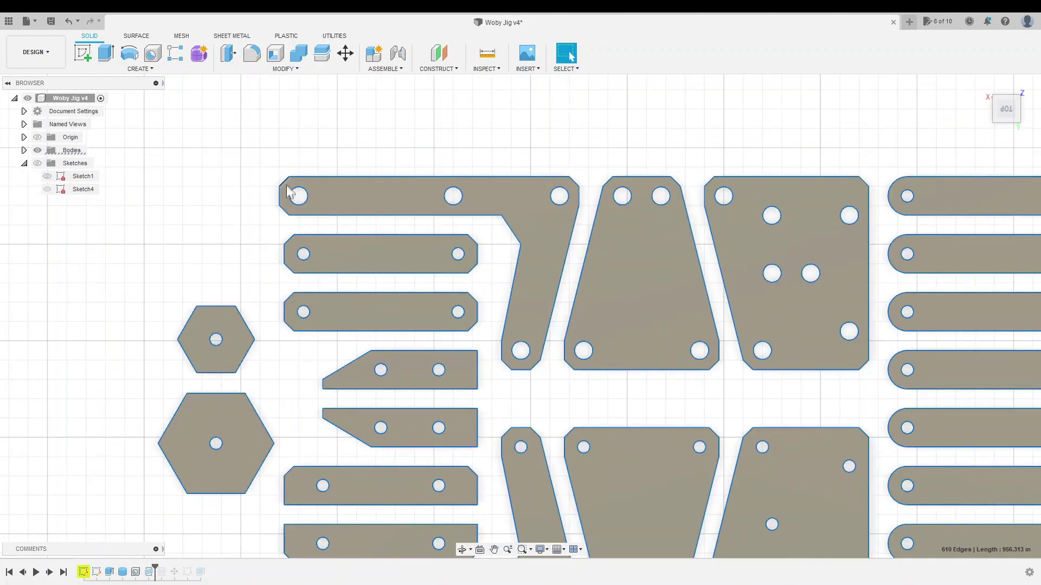
shift+middle_drag(287, 193, 581, 243)
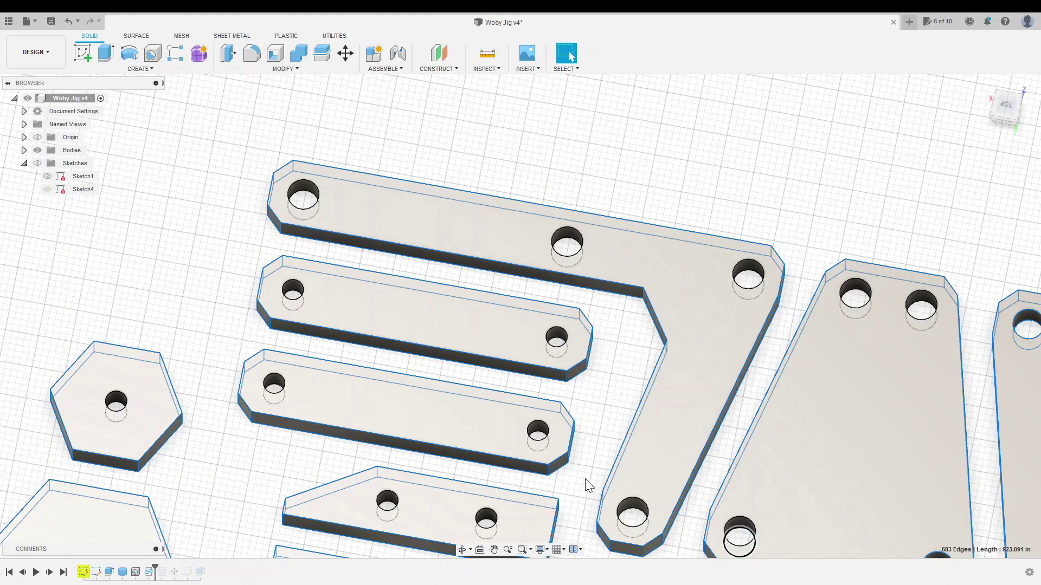
Step: Deselect the hole edges across all plates, leaving 492 outer plate edges selected
middle_drag(587, 485, 629, 182)
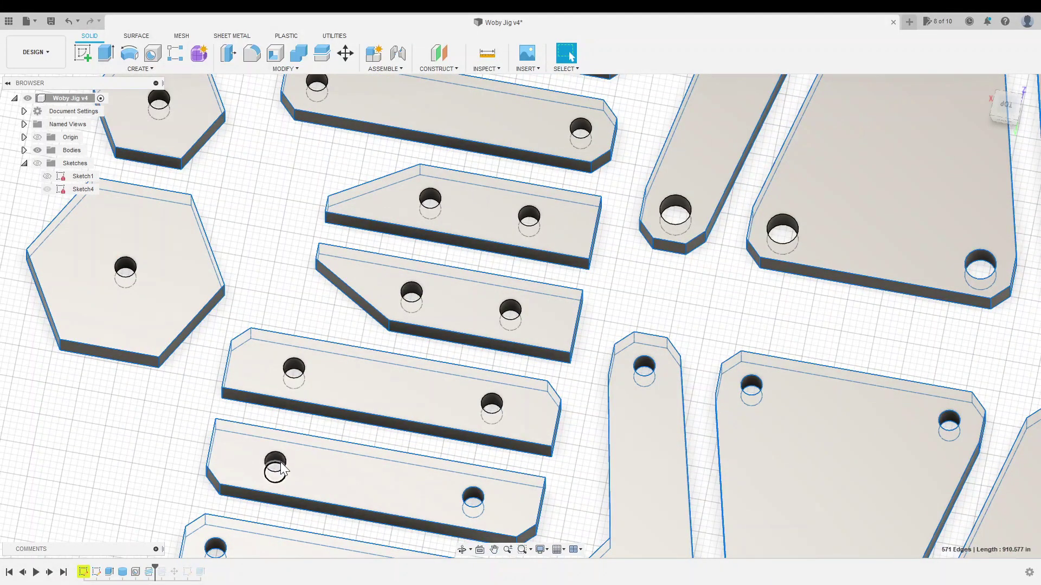
middle_drag(751, 394, 618, 193)
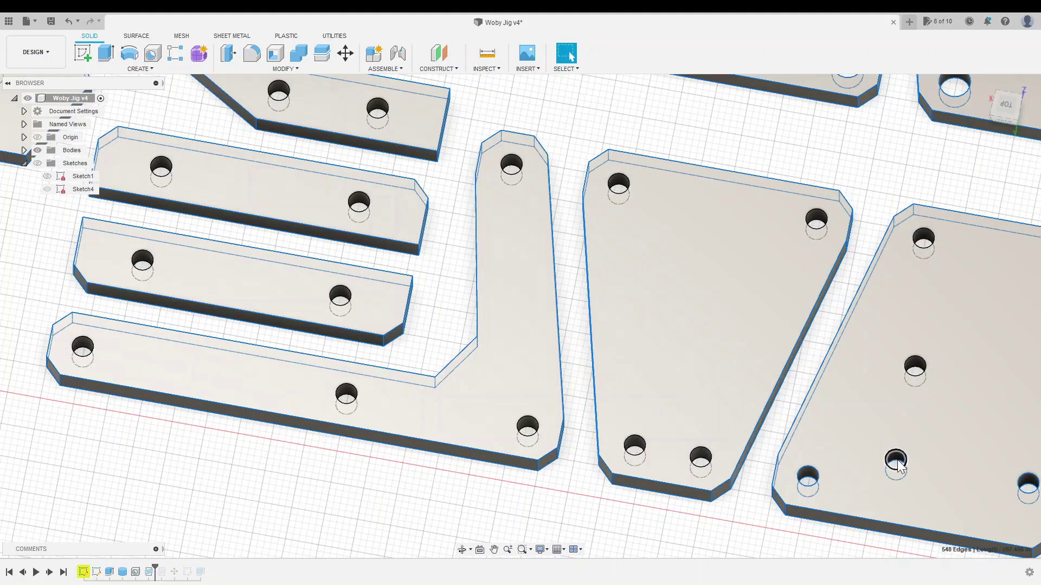
middle_drag(942, 432, 564, 246)
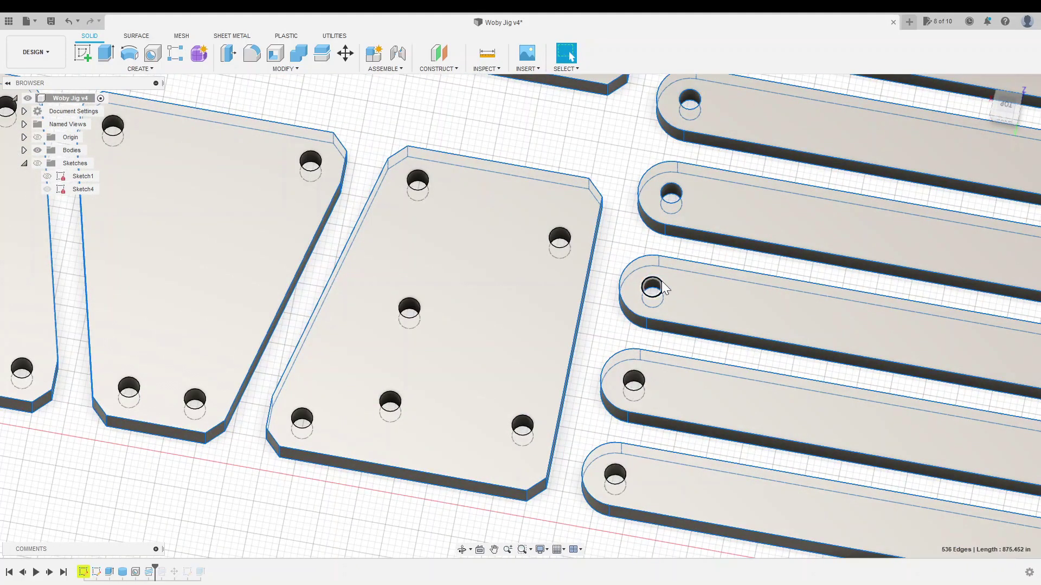
middle_drag(663, 288, 545, 433)
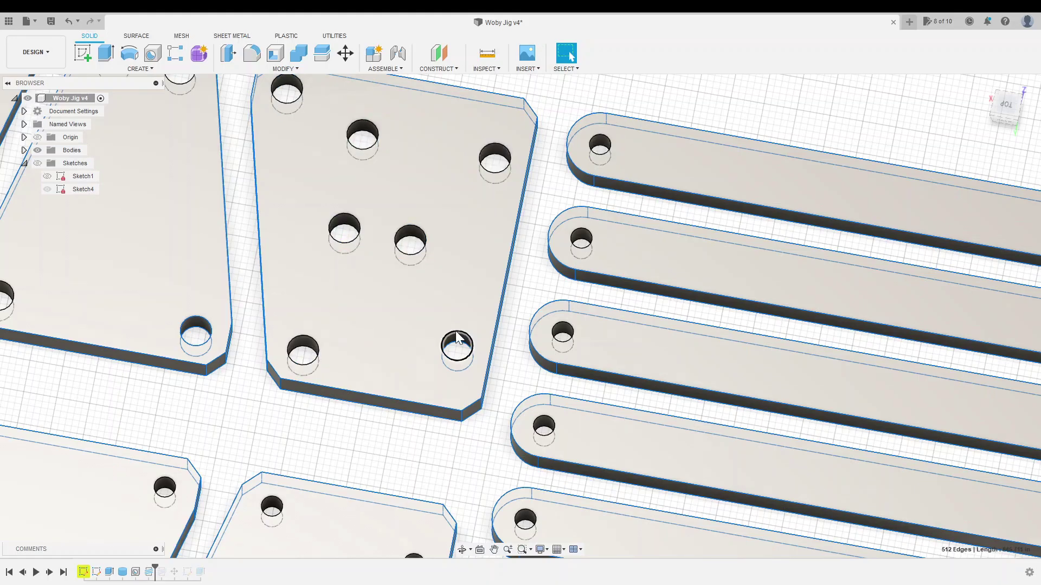
scroll(456, 338, down, 5)
scroll(393, 204, up, 5)
scroll(632, 398, down, 5)
scroll(631, 398, up, 6)
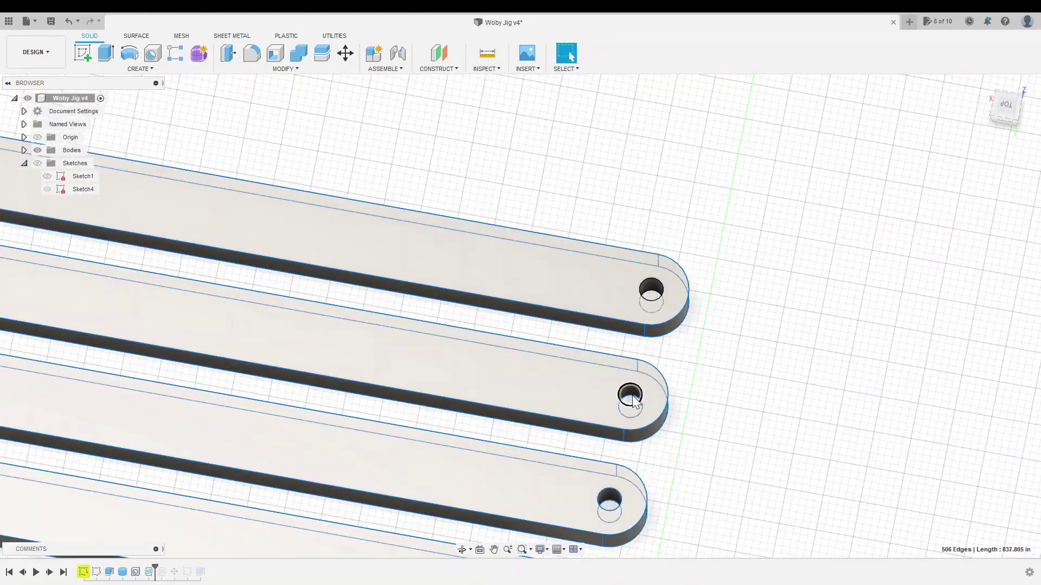
middle_drag(633, 401, 618, 223)
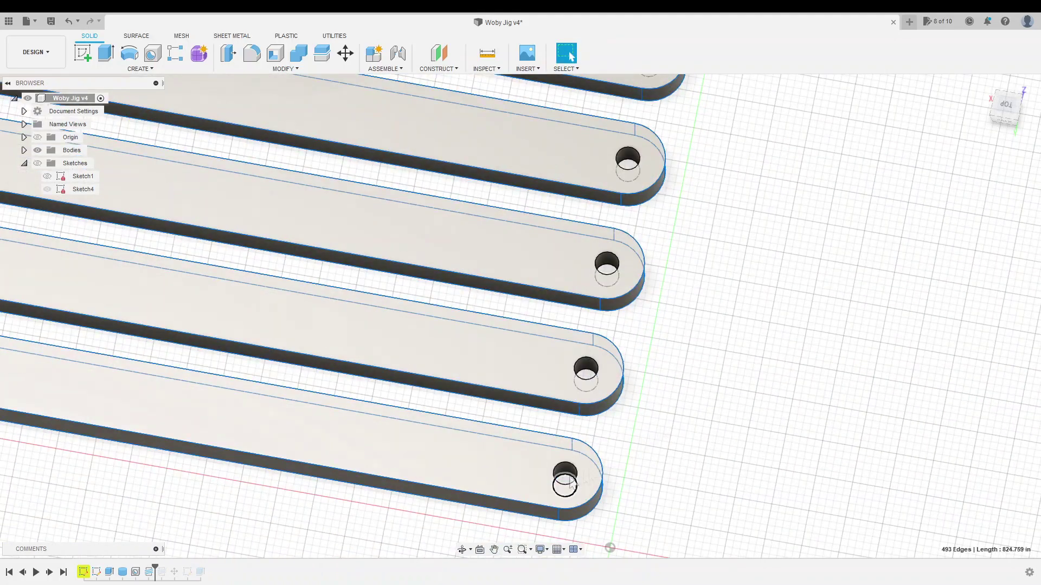
scroll(367, 116, down, 5)
scroll(358, 264, up, 2)
click(285, 68)
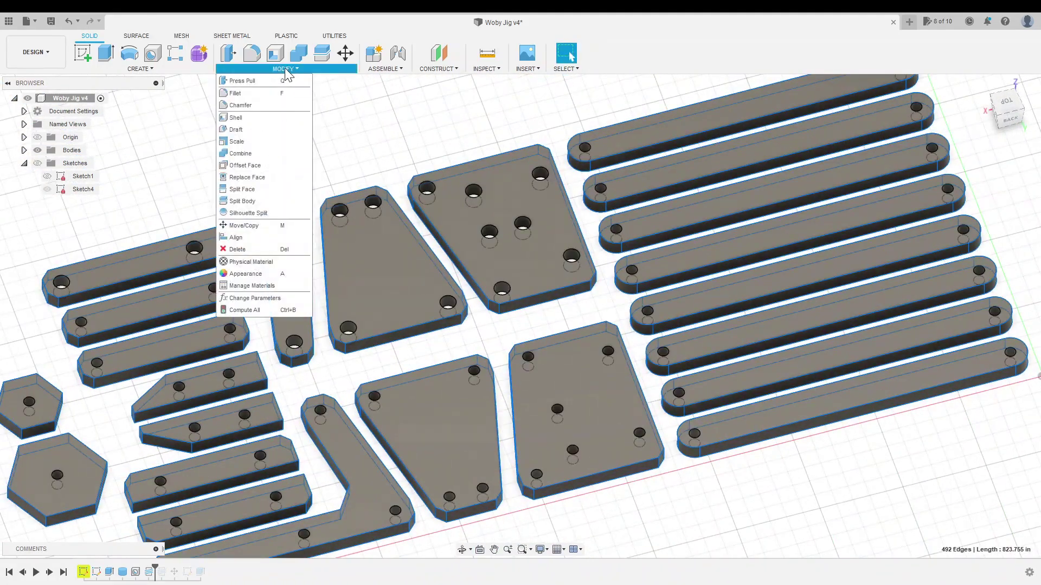
Step: Chamfer the selected outer plate edges using the 'chamfer' parameter as the distance
click(247, 107)
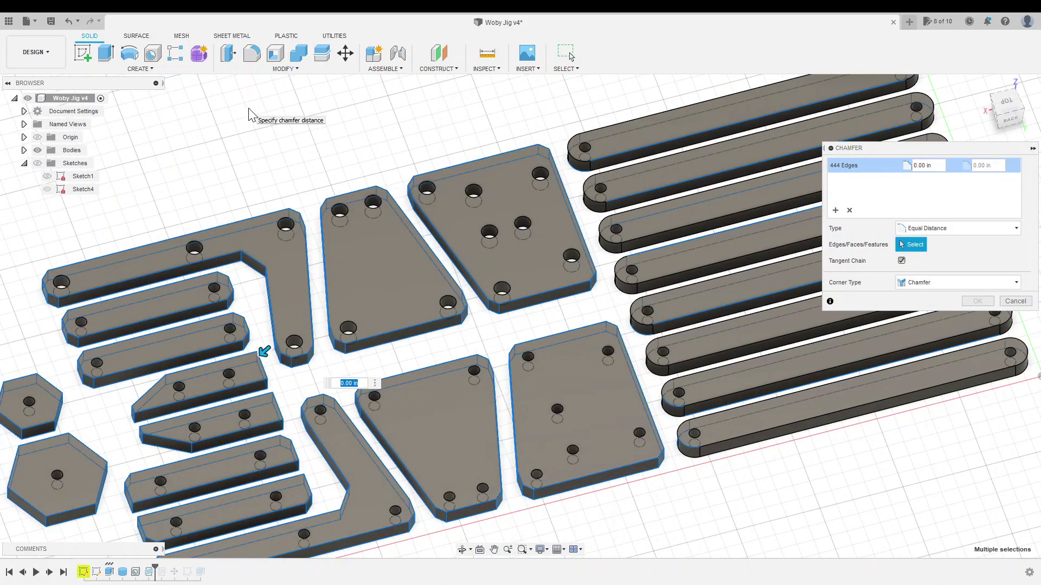
text(chamfer)
key(Return)
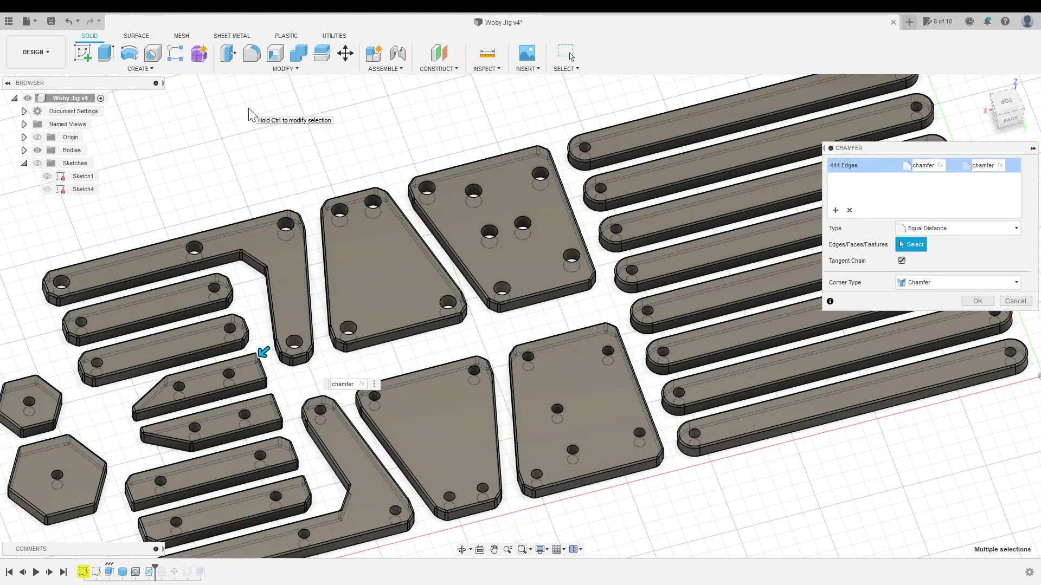
scroll(406, 411, up, 5)
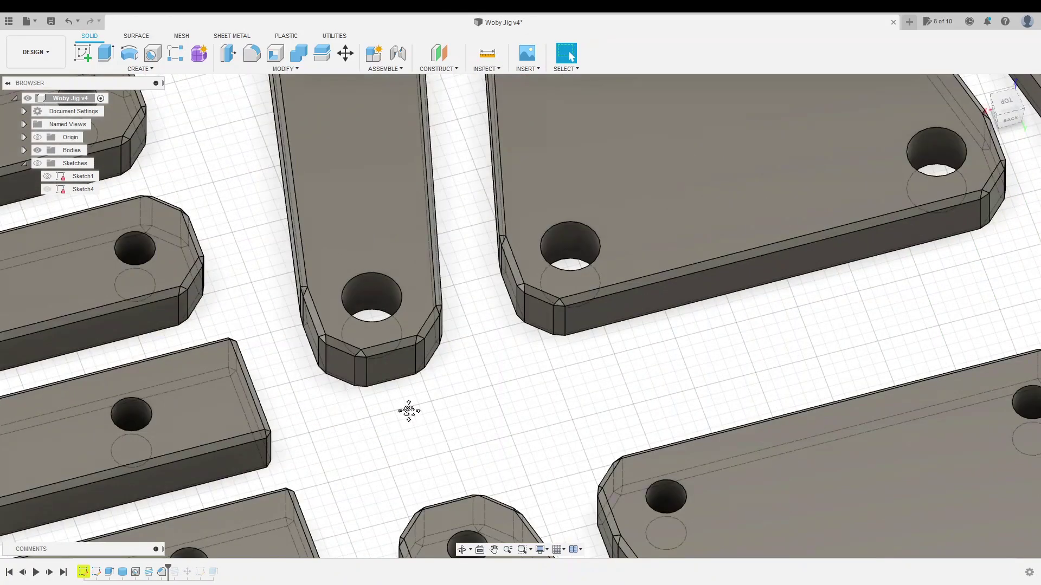
scroll(412, 418, down, 10)
scroll(428, 388, up, 5)
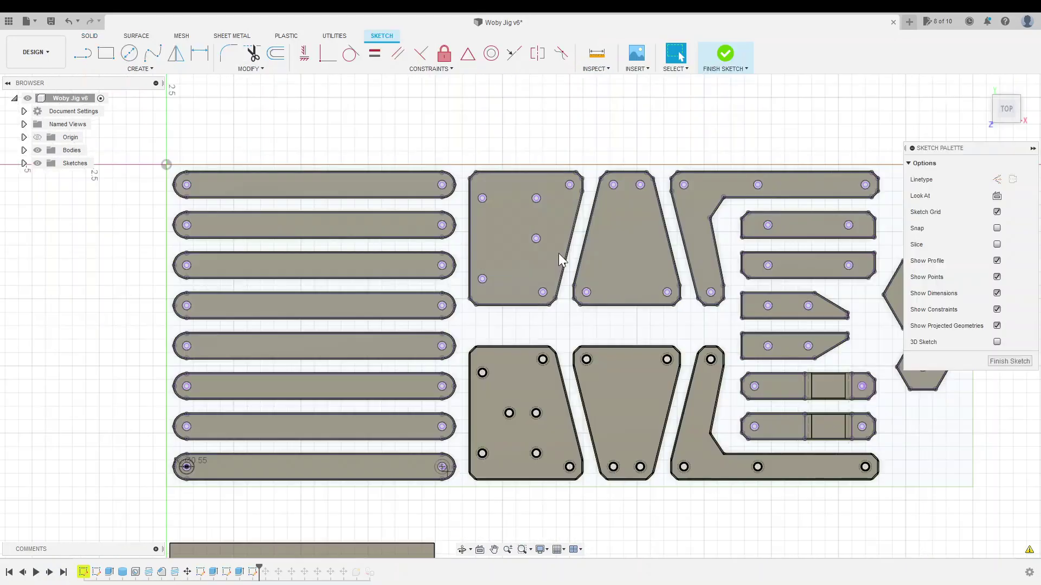
Step: Draw CountersinkDiameter circles centred on the first plate's three holes
scroll(559, 253, up, 3)
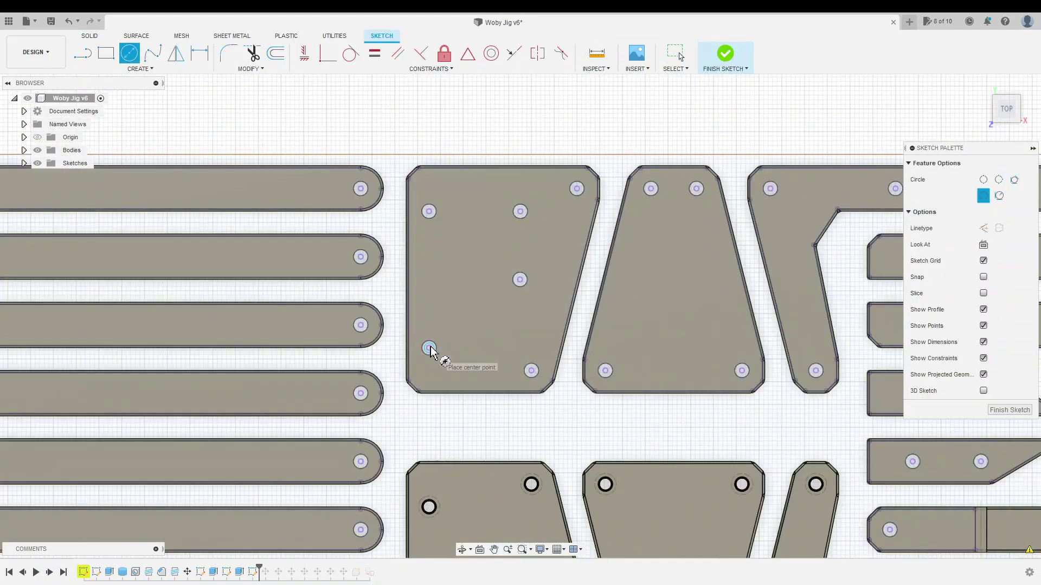
text(count)
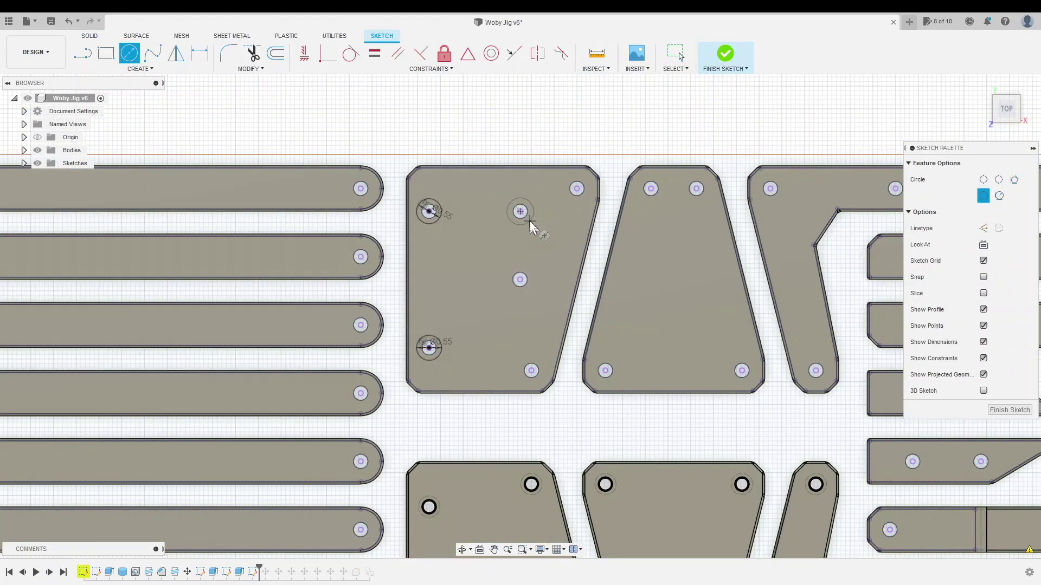
click(578, 207)
key(Return)
click(520, 279)
key(Return)
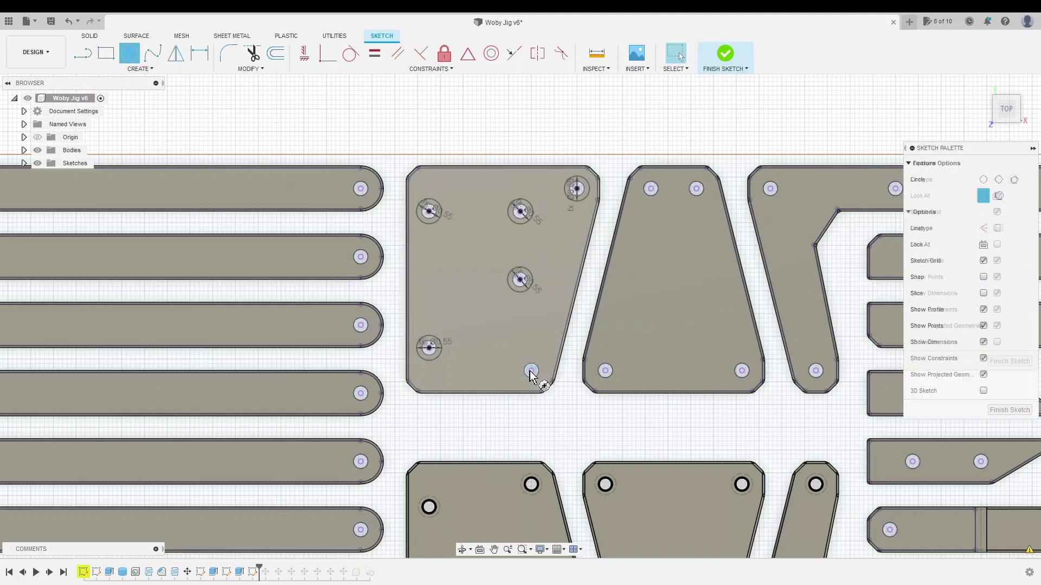
click(531, 371)
key(Return)
Step: Draw CountersinkDiameter circles on the middle plate's lower-left, top-left and lower-right holes
middle_drag(545, 389, 277, 386)
click(337, 367)
key(Return)
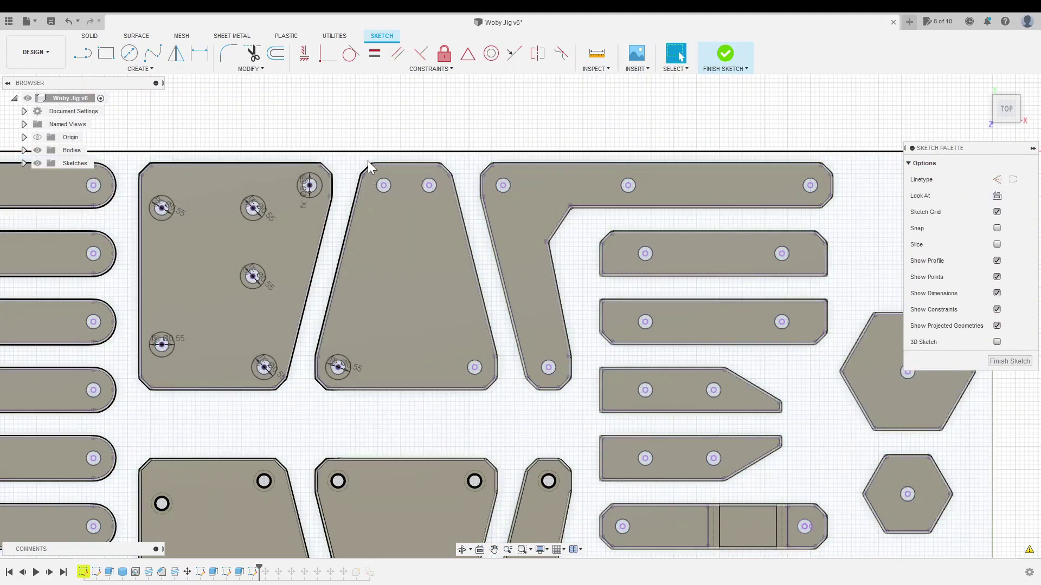
click(384, 185)
key(Return)
click(474, 367)
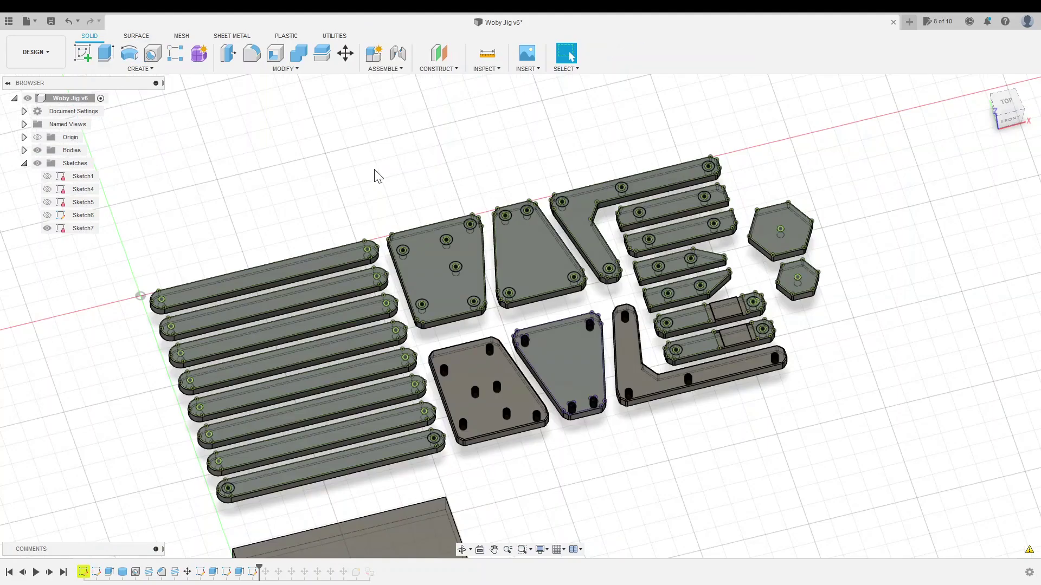
Step: Select the countersink hole profiles on both upper plates
click(403, 250)
scroll(402, 223, up, 5)
click(596, 445)
scroll(597, 445, down, 5)
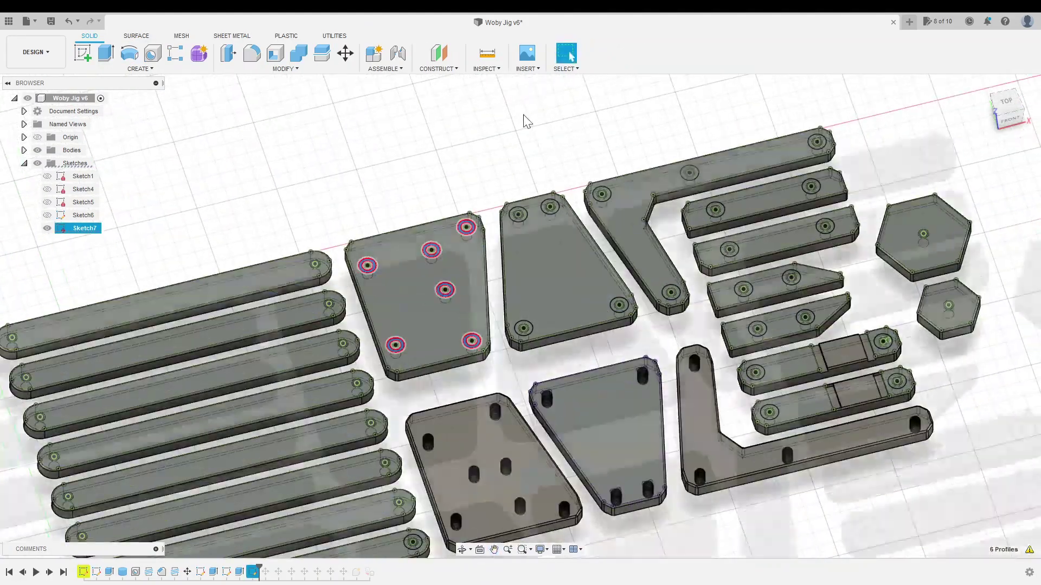
scroll(685, 441, up, 4)
click(685, 442)
scroll(685, 441, down, 4)
Step: Add the L-bracket's countersink profiles and extrude-cut them into the parts
middle_drag(515, 314, 475, 341)
scroll(475, 341, up, 3)
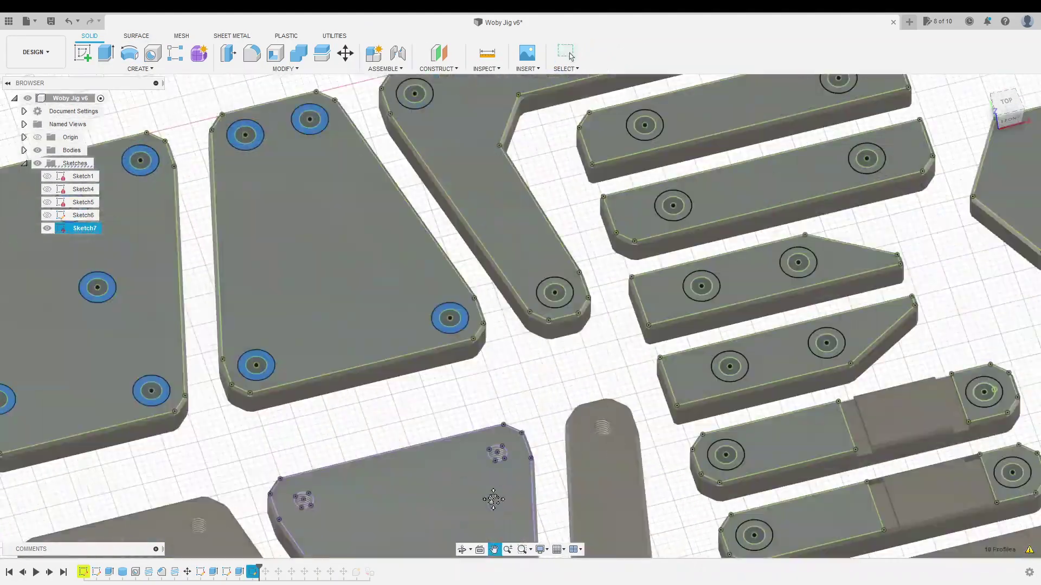
click(804, 121)
click(551, 169)
scroll(834, 432, down, 4)
scroll(417, 437, up, 3)
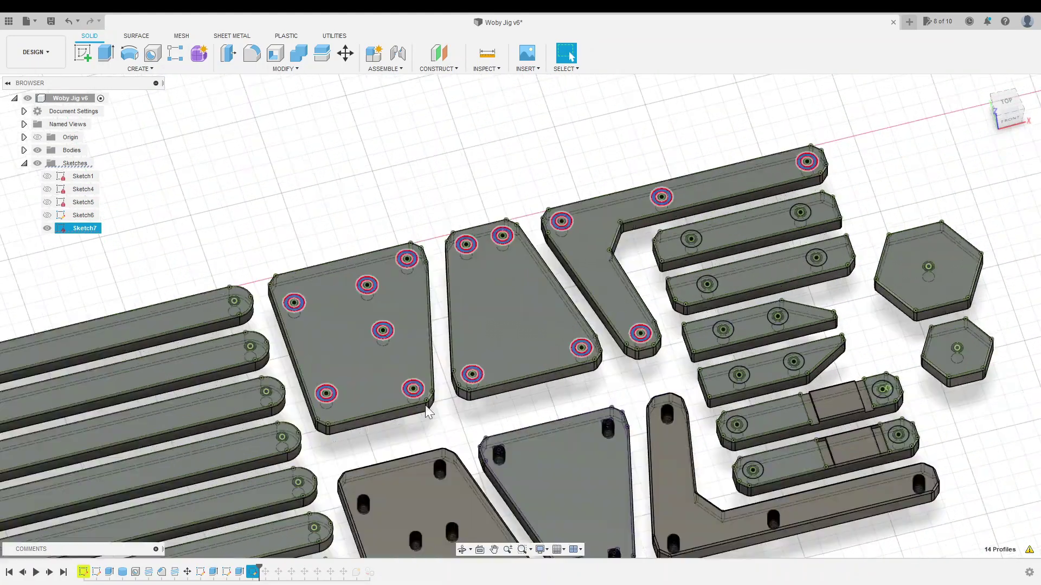
key(e)
key(Return)
scroll(448, 440, down, 2)
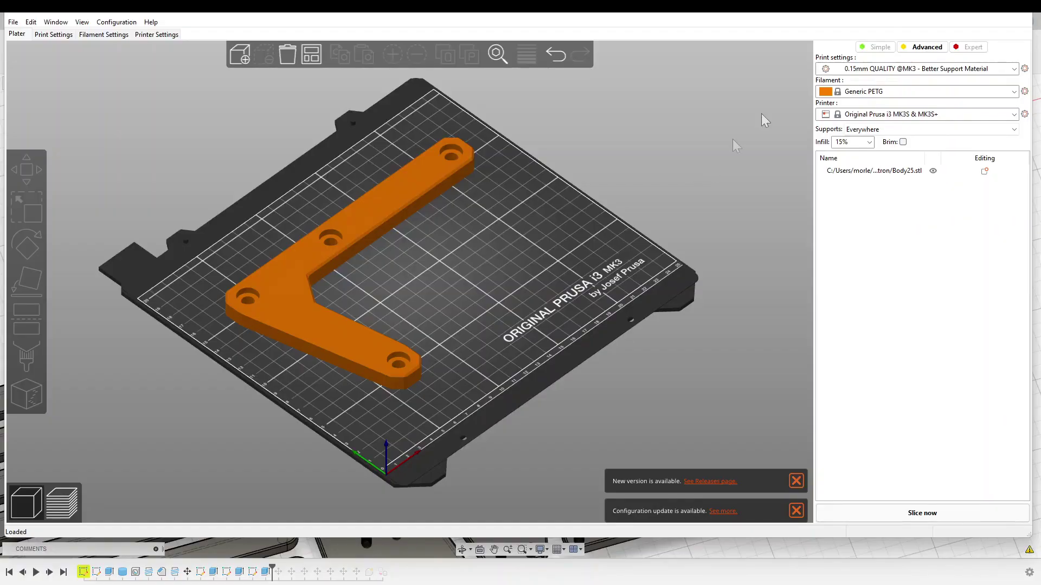
Step: Choose Duramic PETG filament and set supports to none
click(916, 91)
click(885, 198)
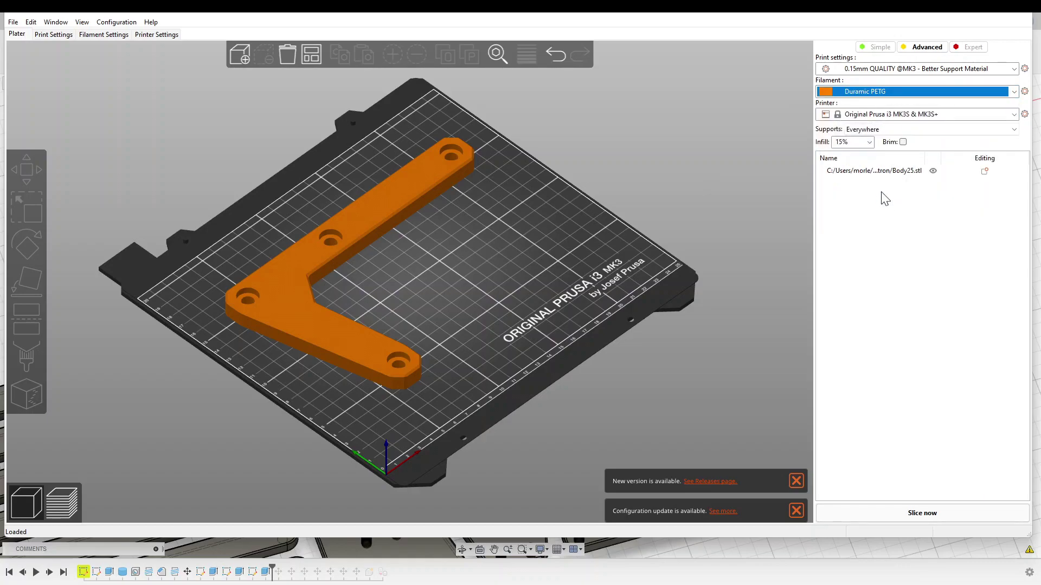
click(876, 153)
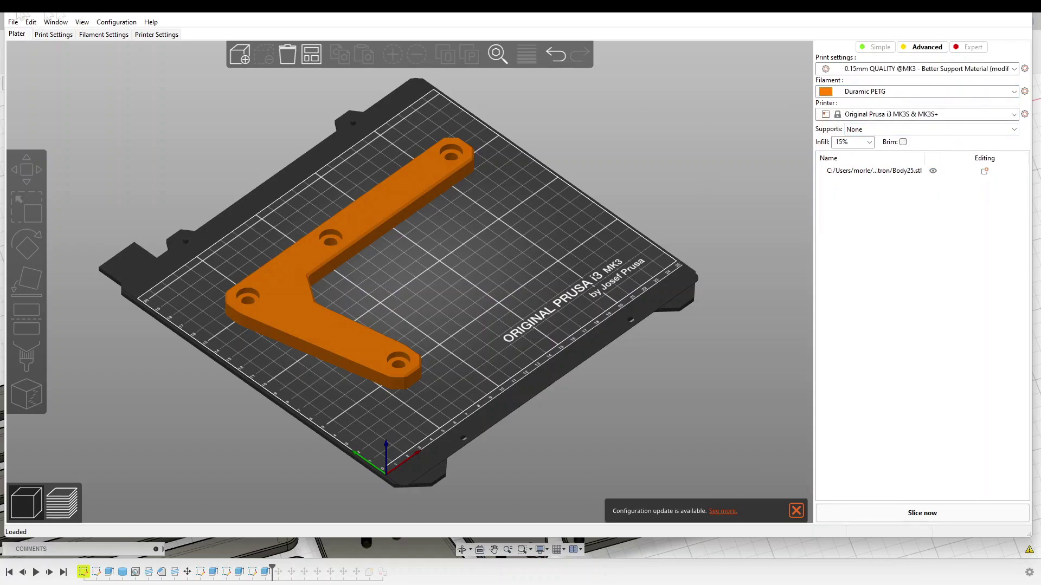
Step: Use the 0.20mm QUALITY print preset and slice the L-bracket, giving a 4h23m estimate
click(53, 34)
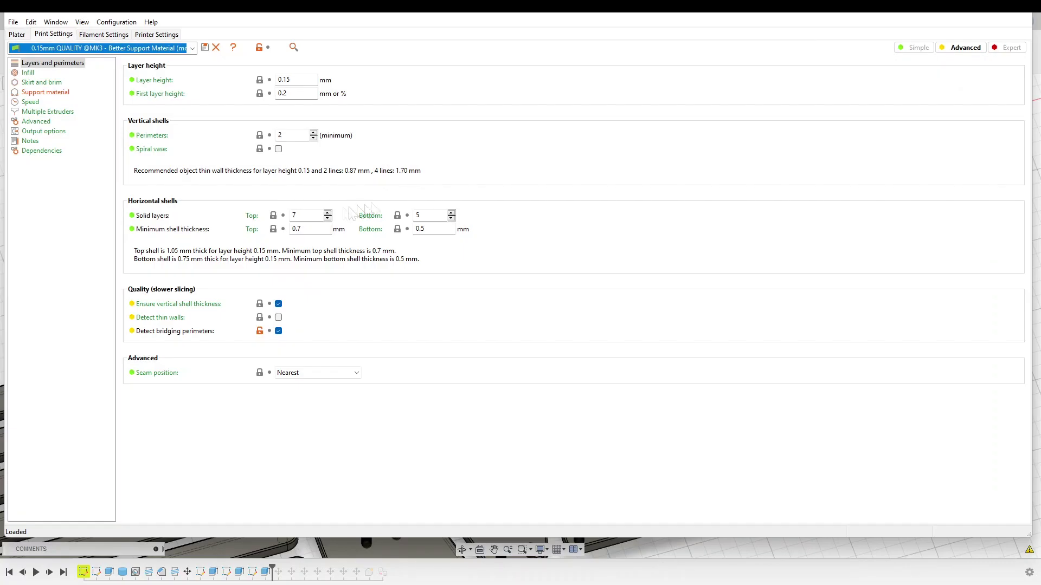
click(13, 34)
click(990, 11)
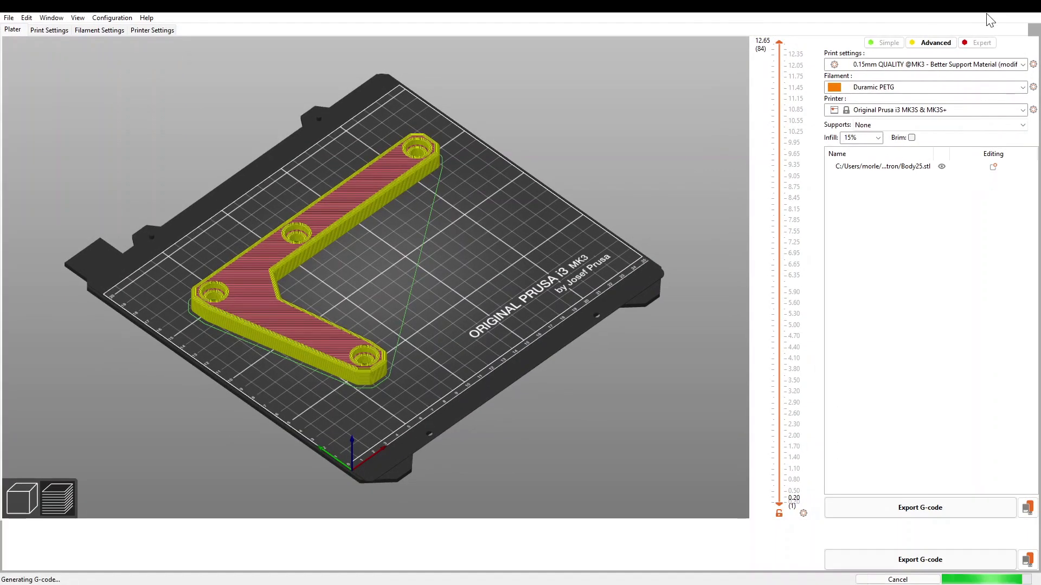
scroll(212, 303, up, 5)
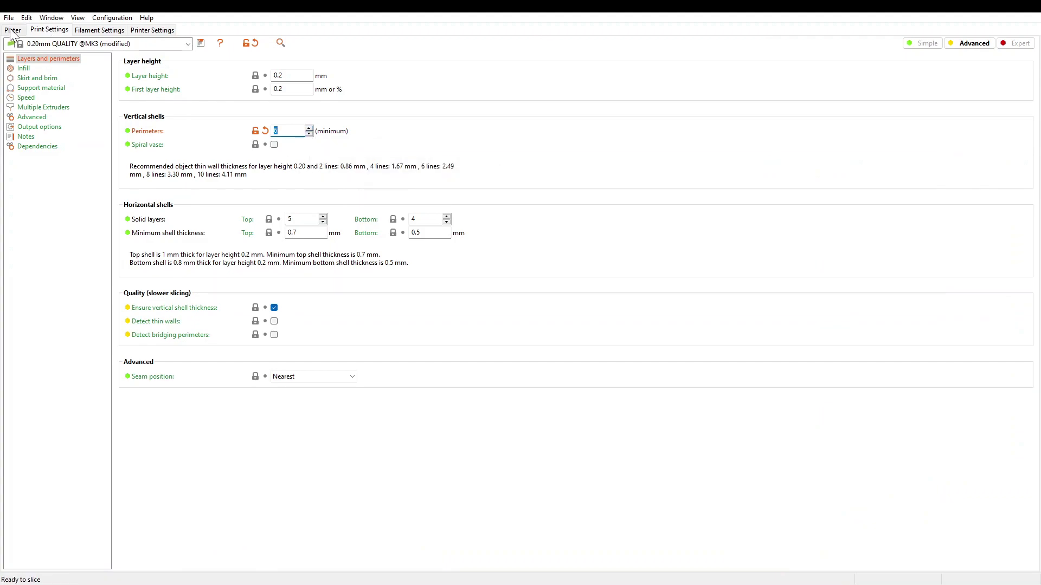
click(12, 30)
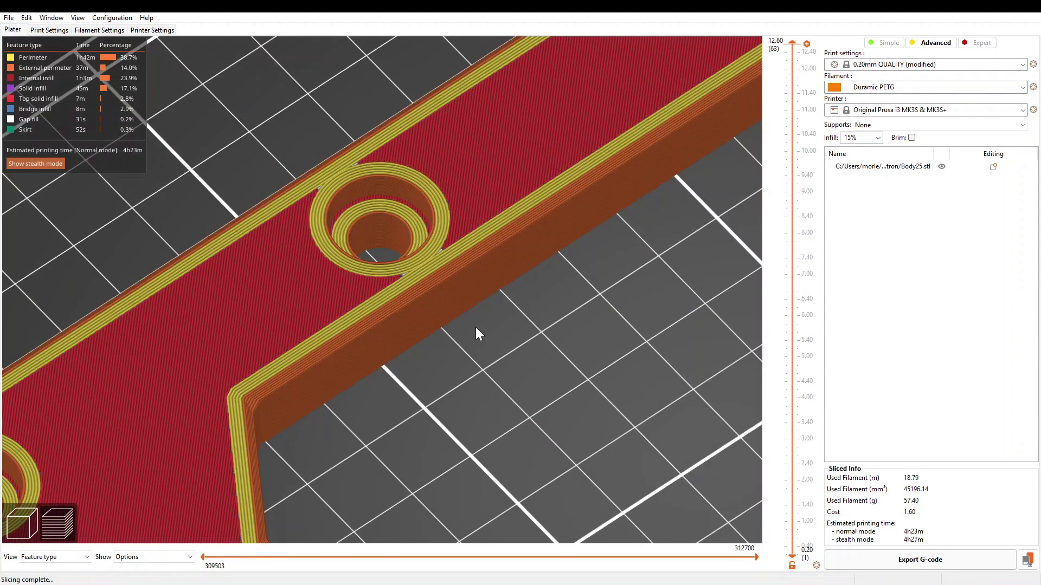
scroll(441, 380, down, 10)
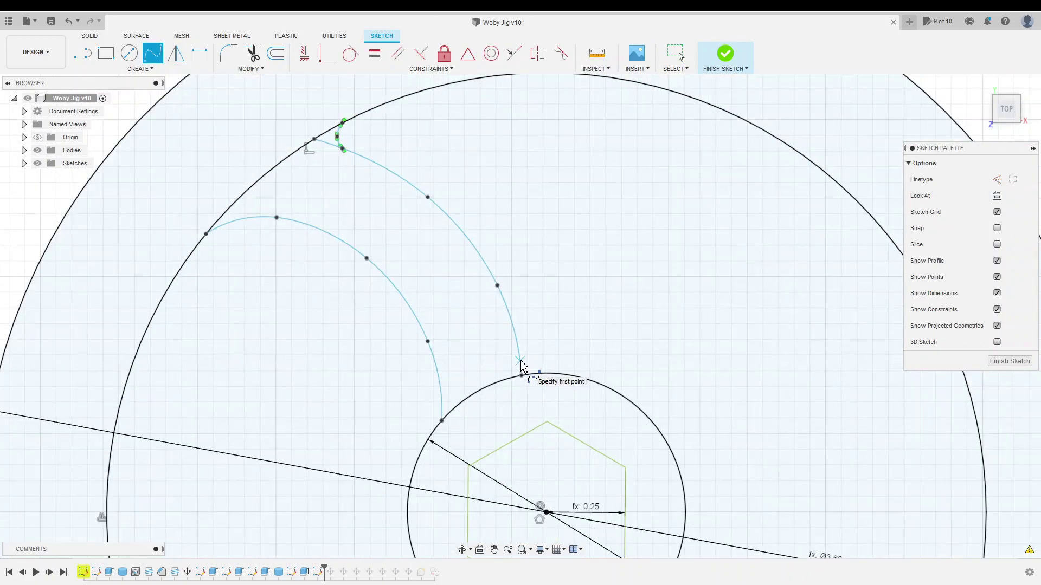
Step: Finish the curved spline spoke at the hub circle and pattern it six times around the hub
scroll(552, 382, up, 5)
click(554, 383)
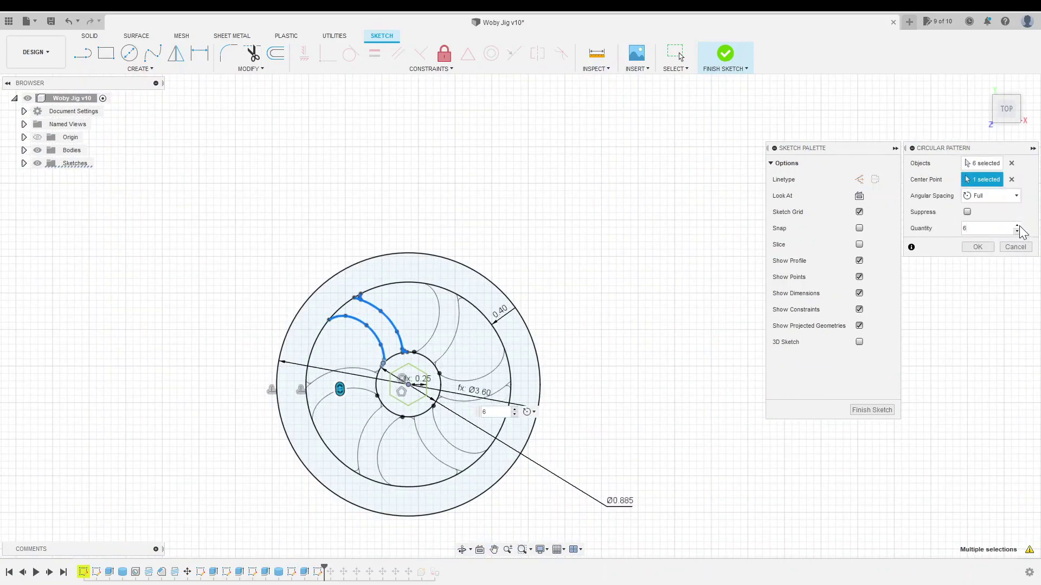
click(977, 247)
Step: Window-select the wheel sketch profiles, excluding two openings between spokes
shift+middle_drag(615, 425, 578, 492)
drag(302, 158, 719, 500)
click(499, 389)
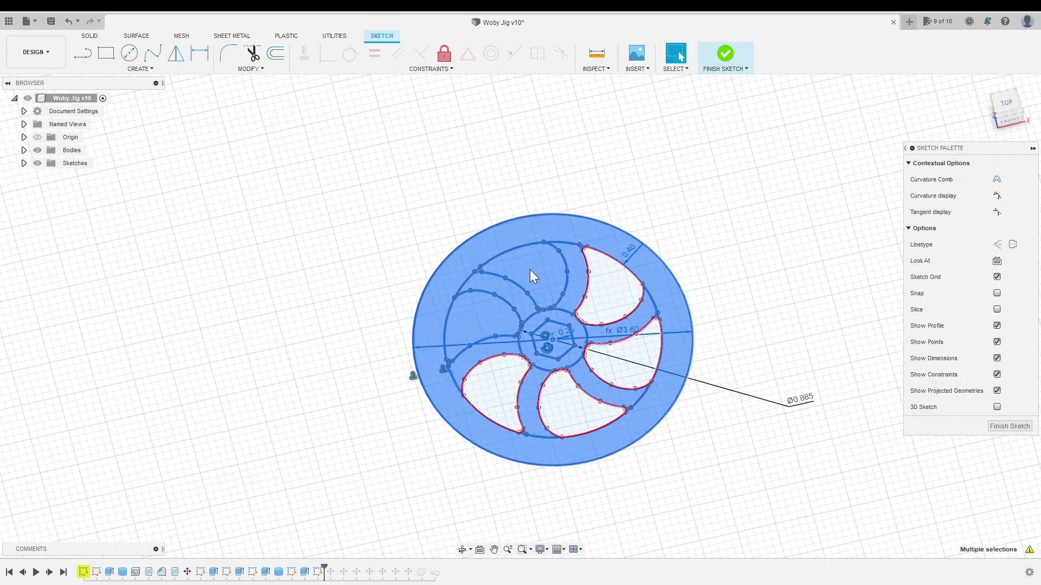
click(544, 282)
Step: Extrude the 27 selected wheel profiles into a solid with a 0.1 in joined rim
click(474, 328)
right_click(495, 249)
click(499, 283)
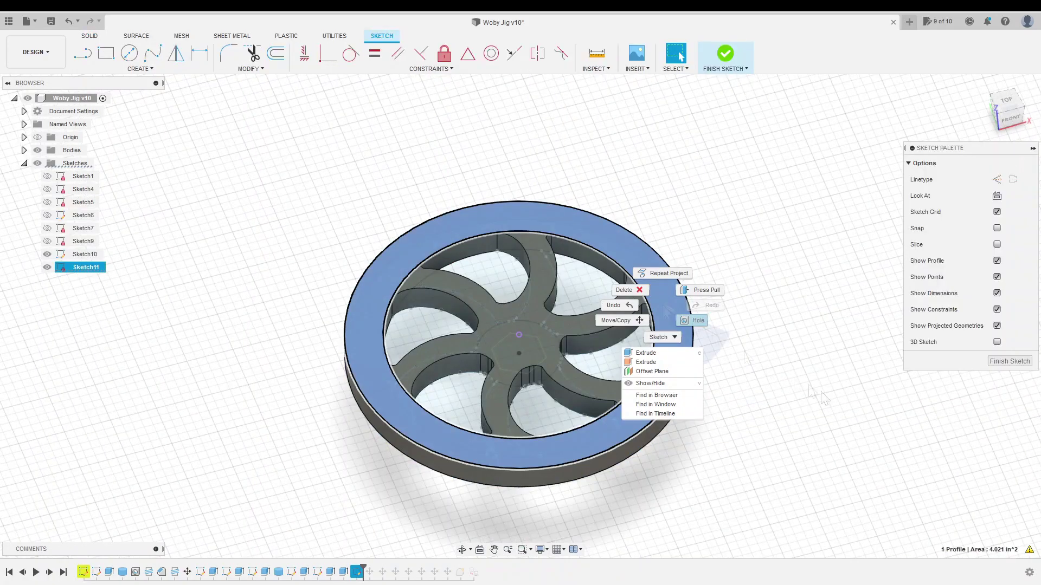
click(671, 362)
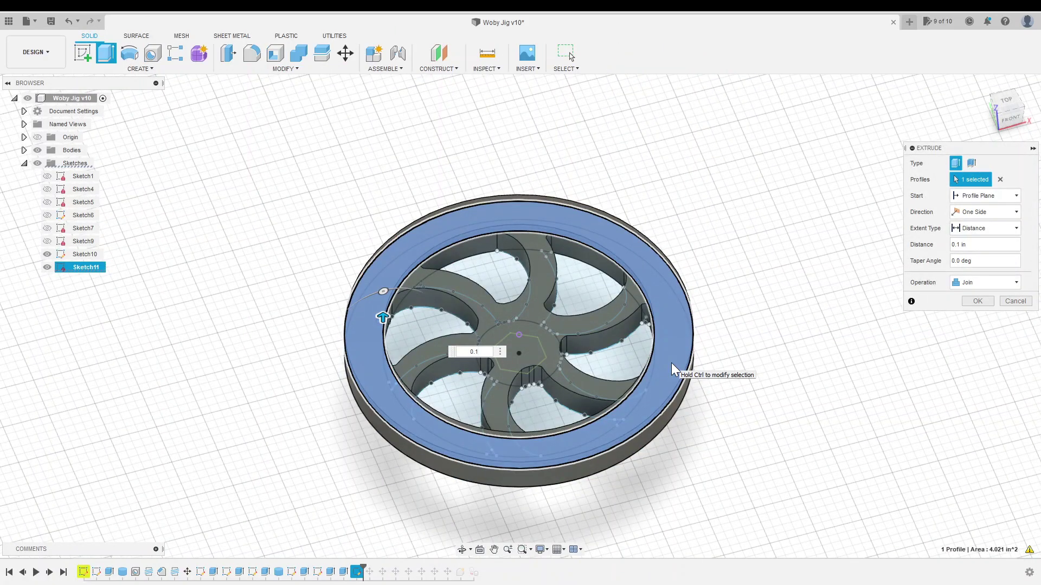
key(Return)
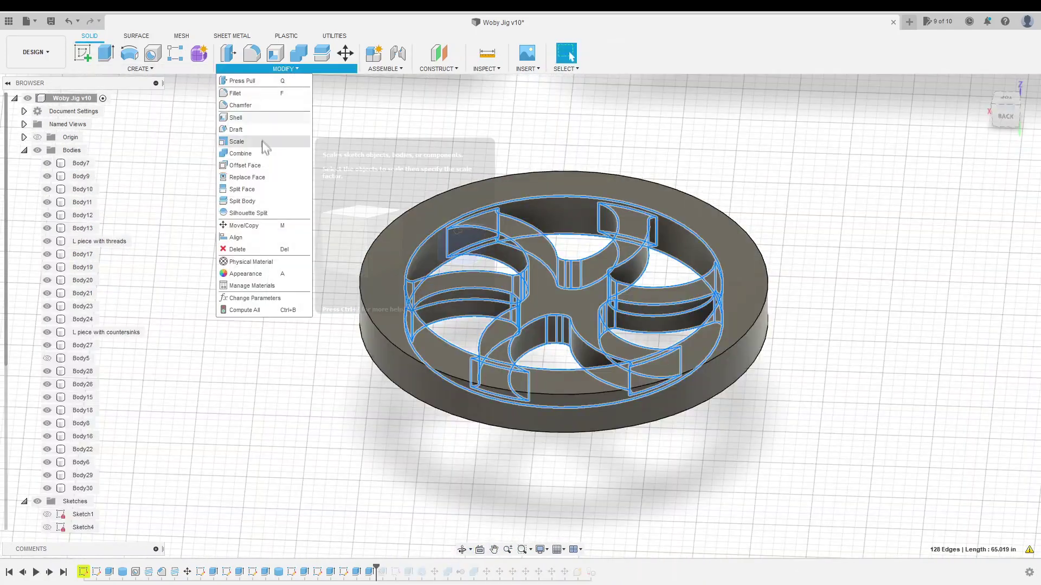
Step: Fillet the rim edges at 0.2 in and cut a square hole through the hub
click(254, 96)
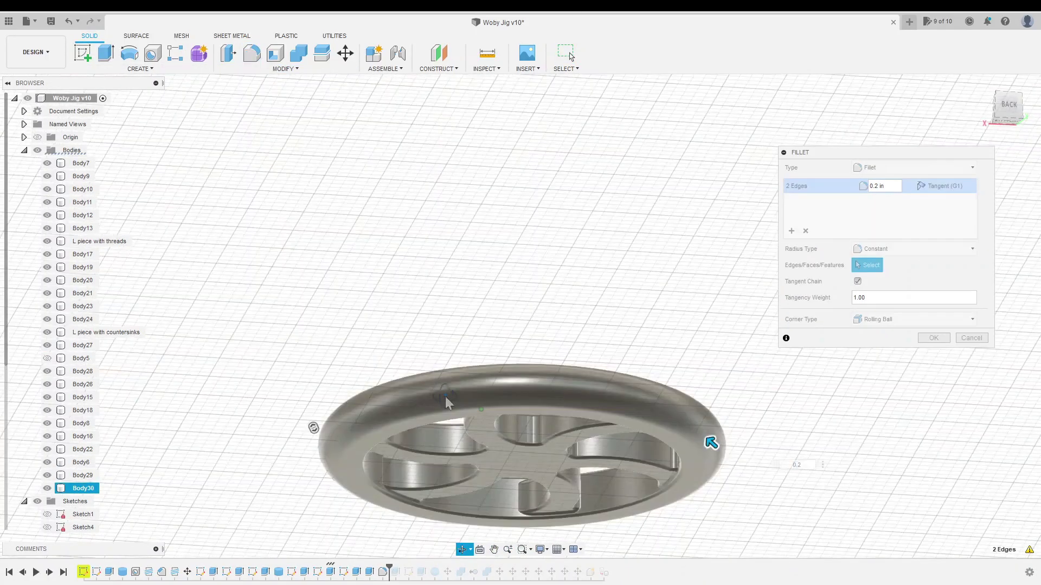
click(929, 338)
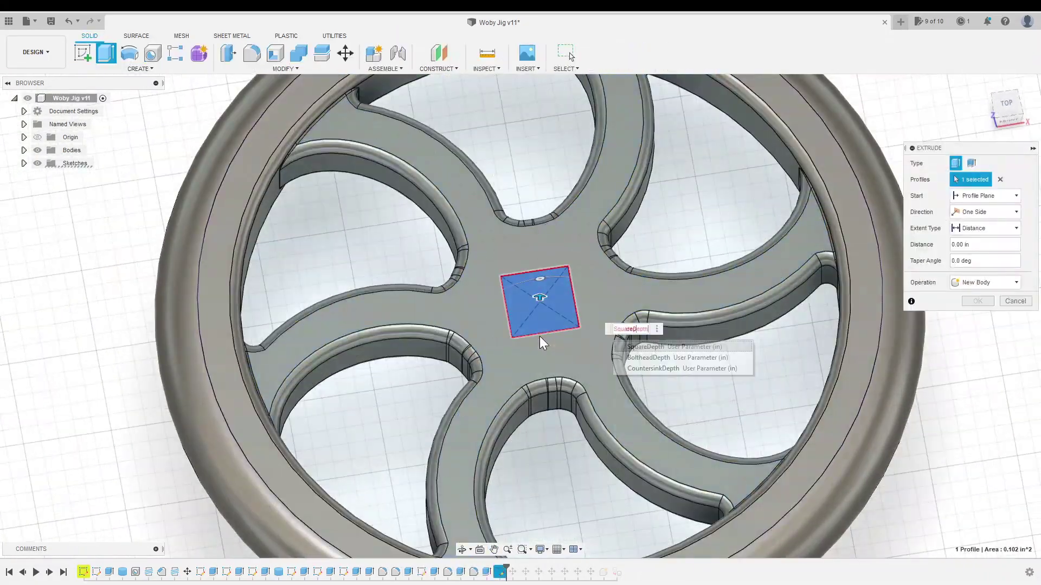
key(Return)
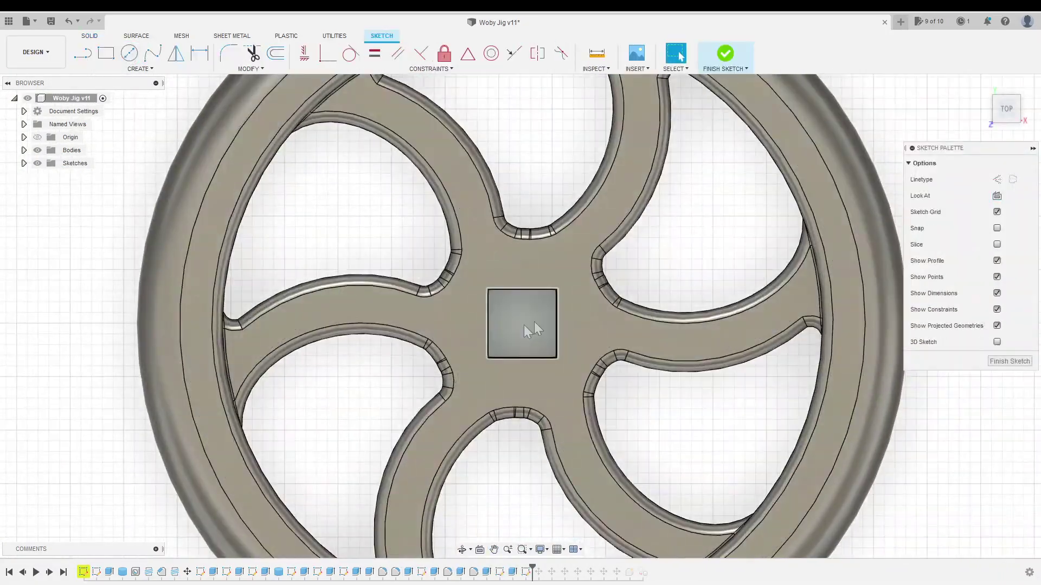
key(c)
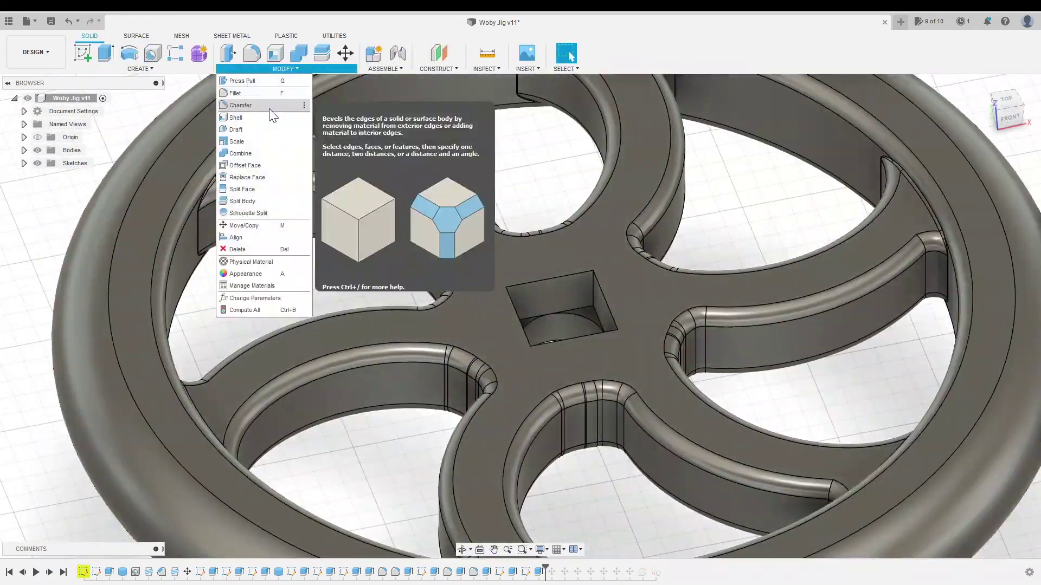
click(260, 98)
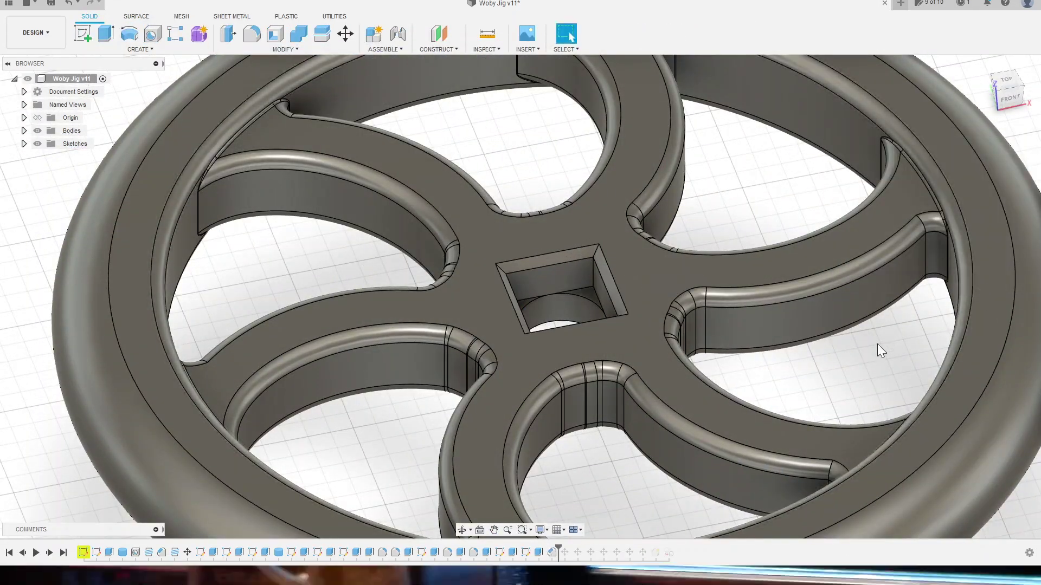